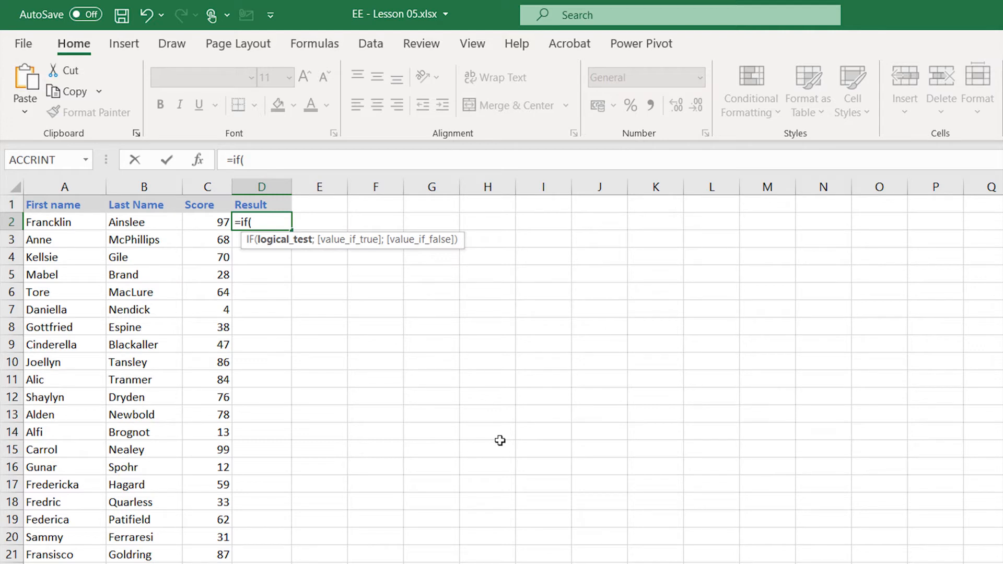
- Complete D2's IF formula to return "Pass" when C2>=50 and "Fail" otherwise, and fill it down the Result column
text(c2>=50)
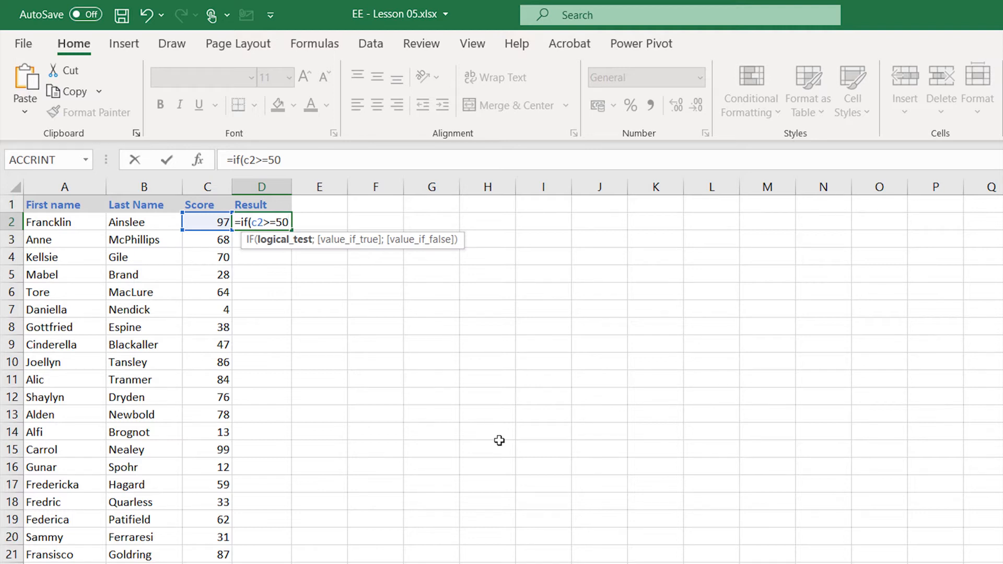
text(;)
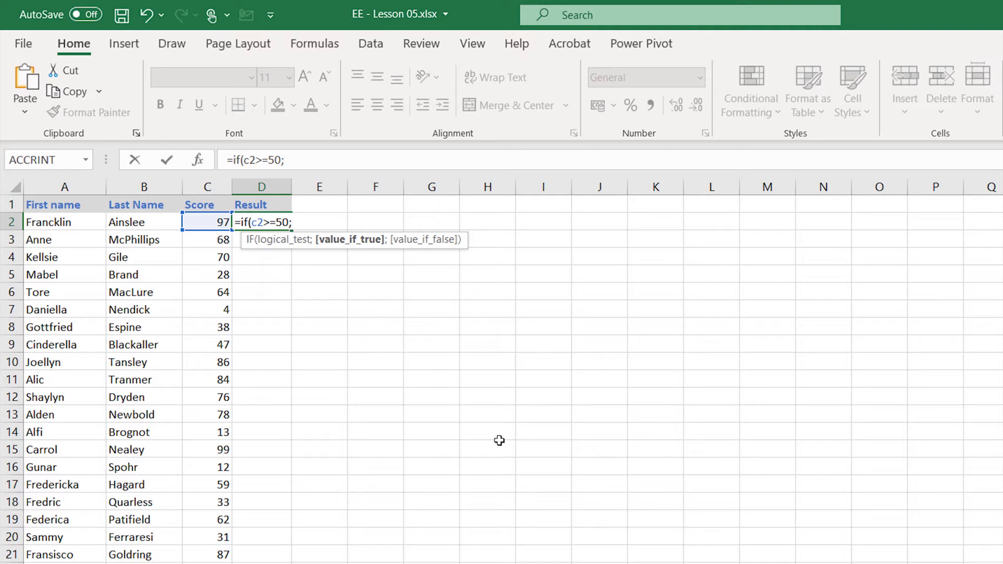
text("Pass")
text(;)
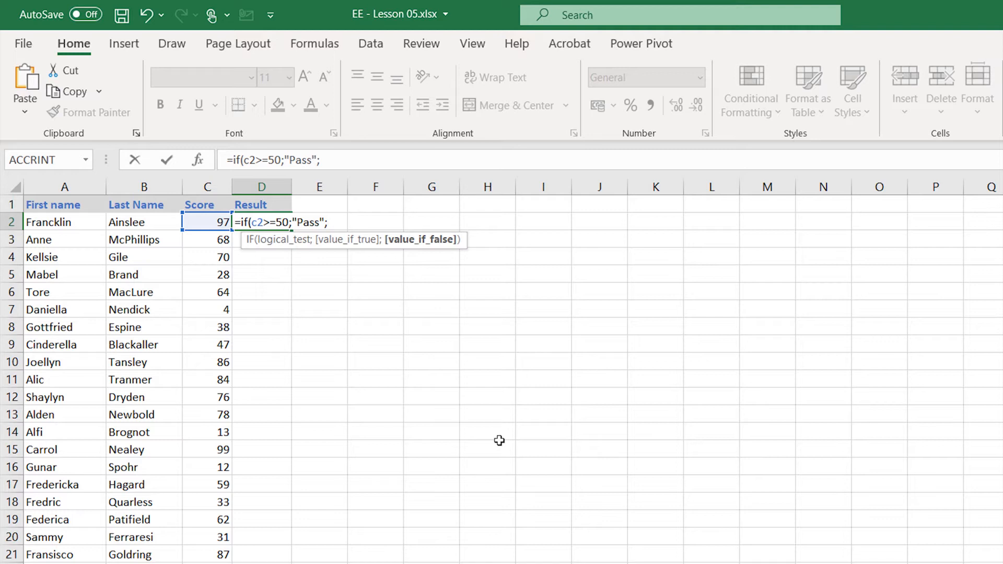
text("Fail"))
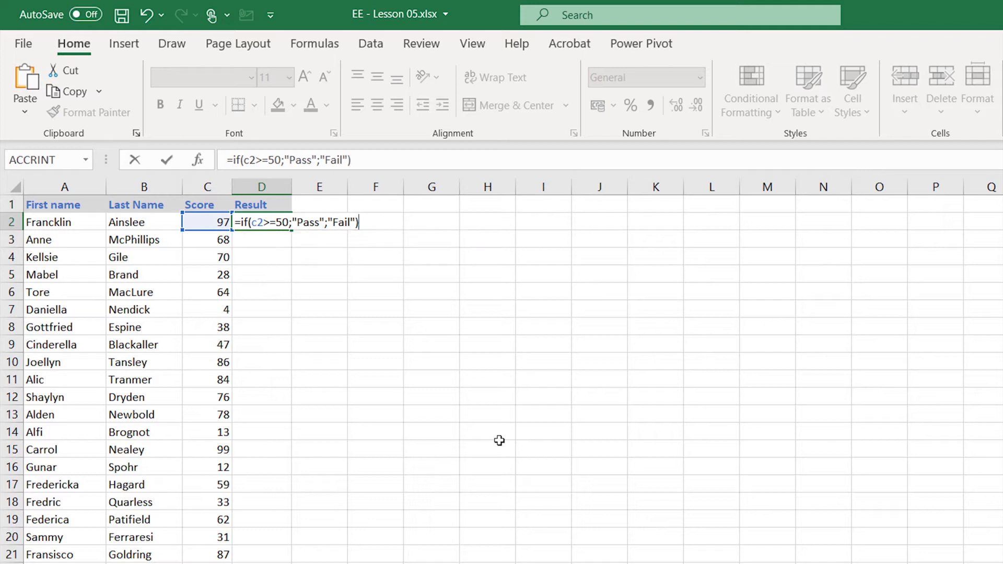
key(Return)
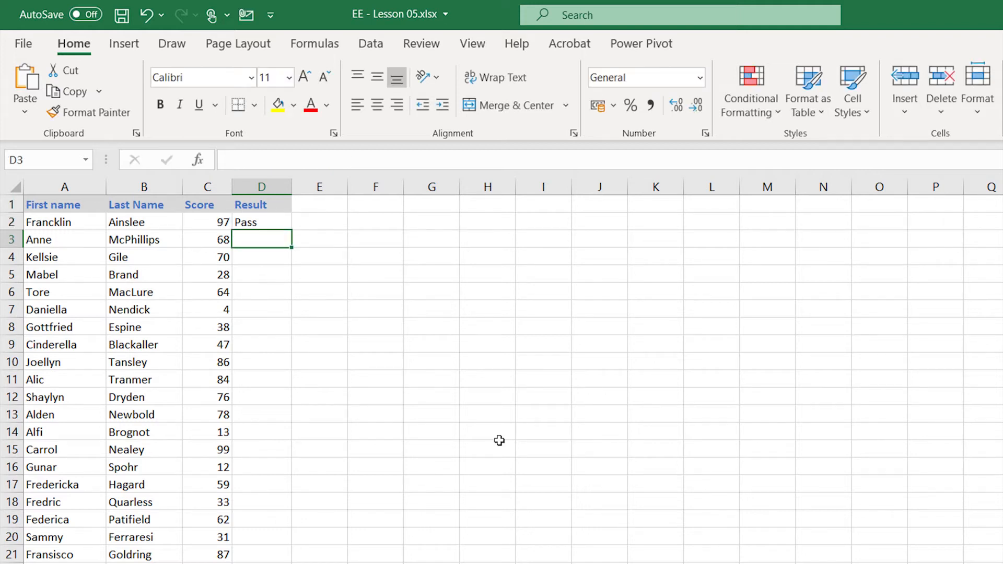
key(Up)
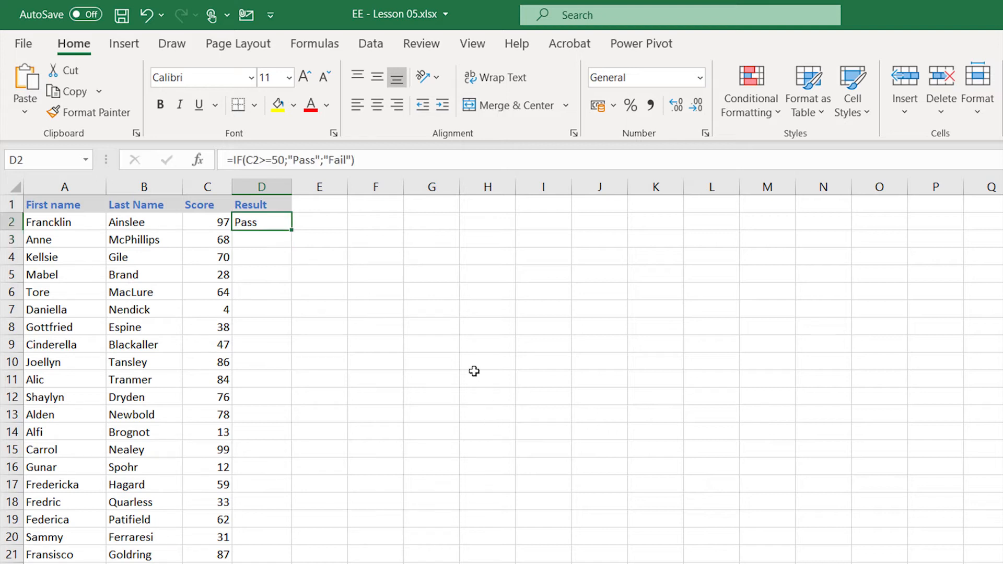
double_click(292, 230)
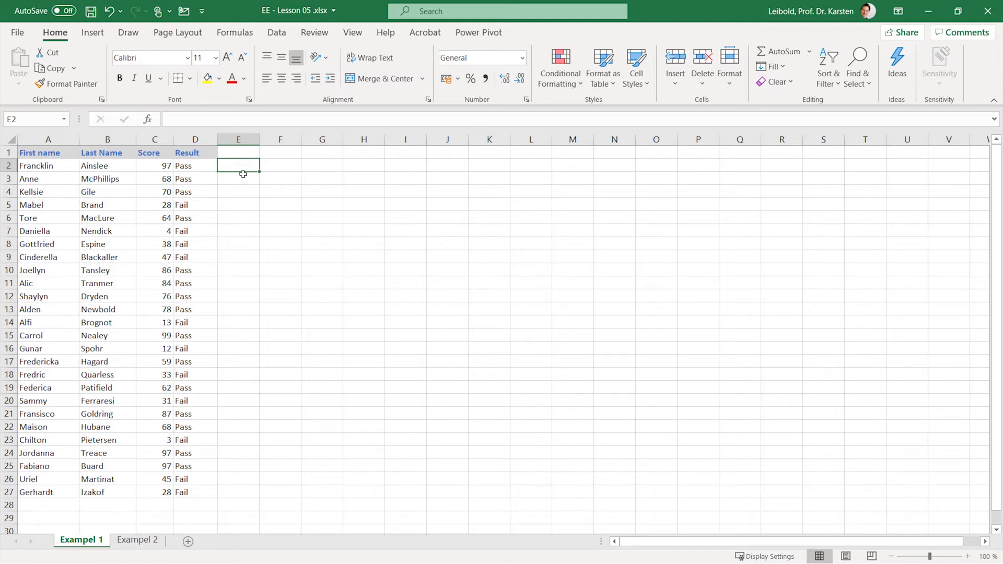
- Switch to the Exampel 2 sheet and insert a blank row above the table's header row
click(140, 540)
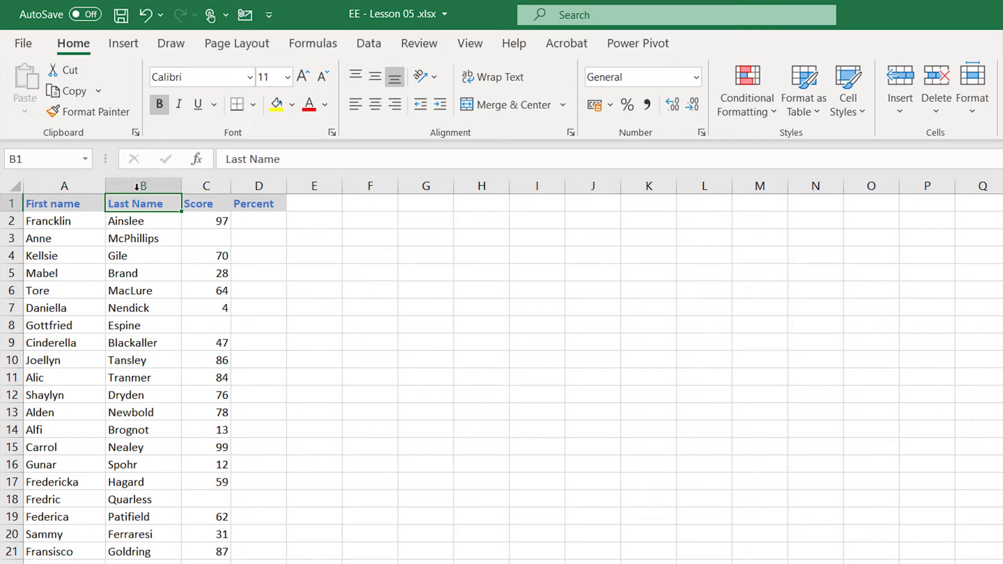
right_click(10, 203)
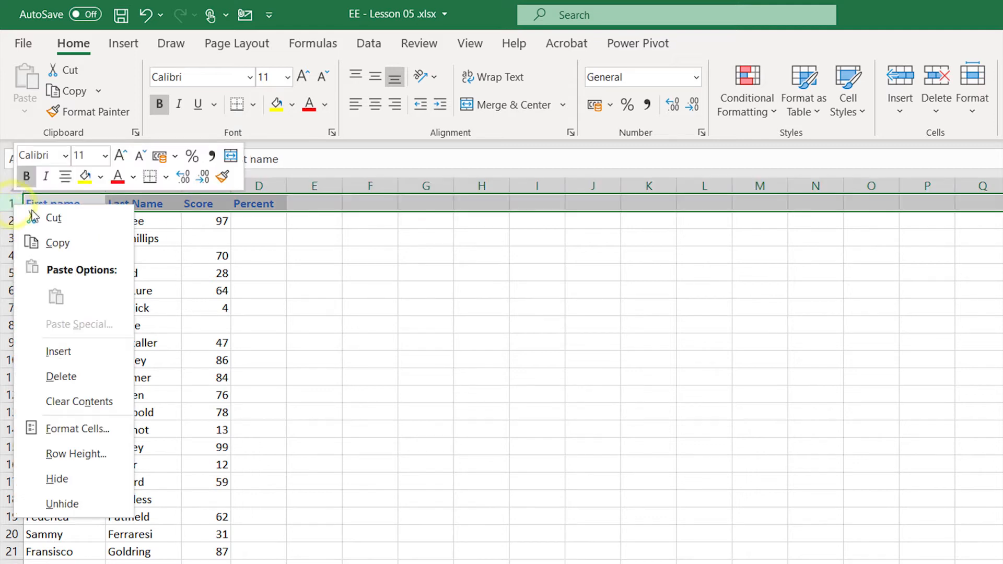
click(86, 355)
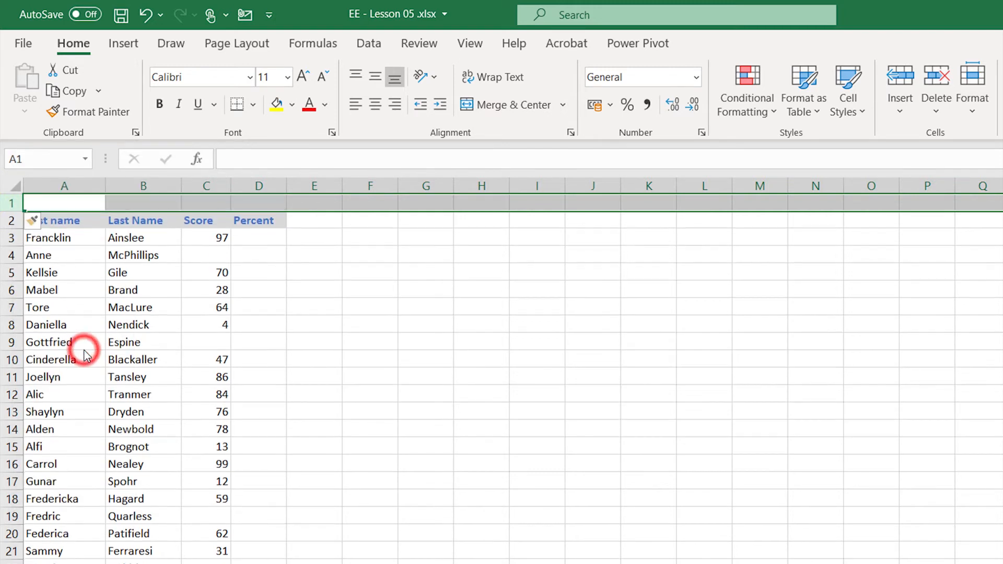
- Insert four more rows at the top of the sheet by using rows 1 to 4
click(62, 223)
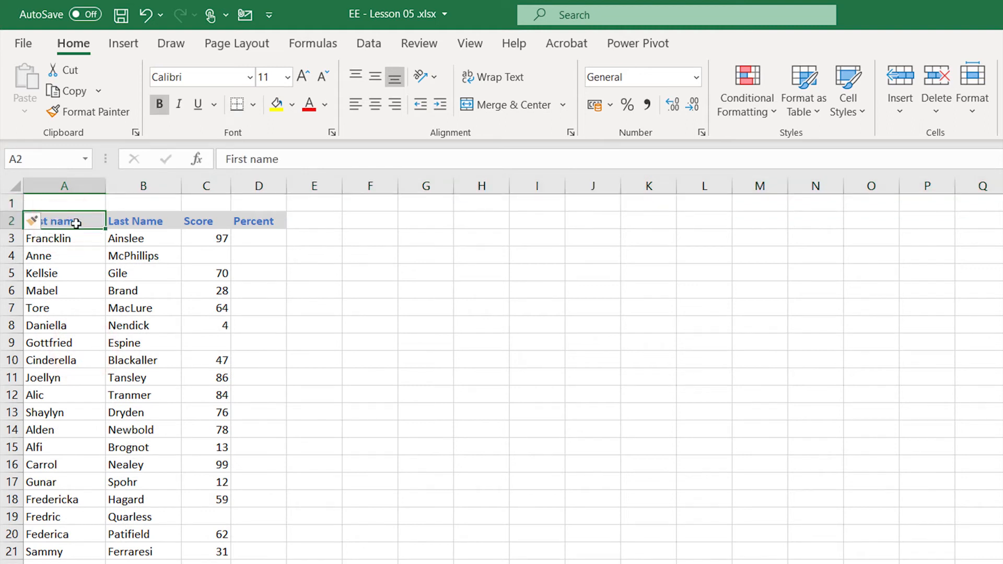
drag(11, 203, 26, 256)
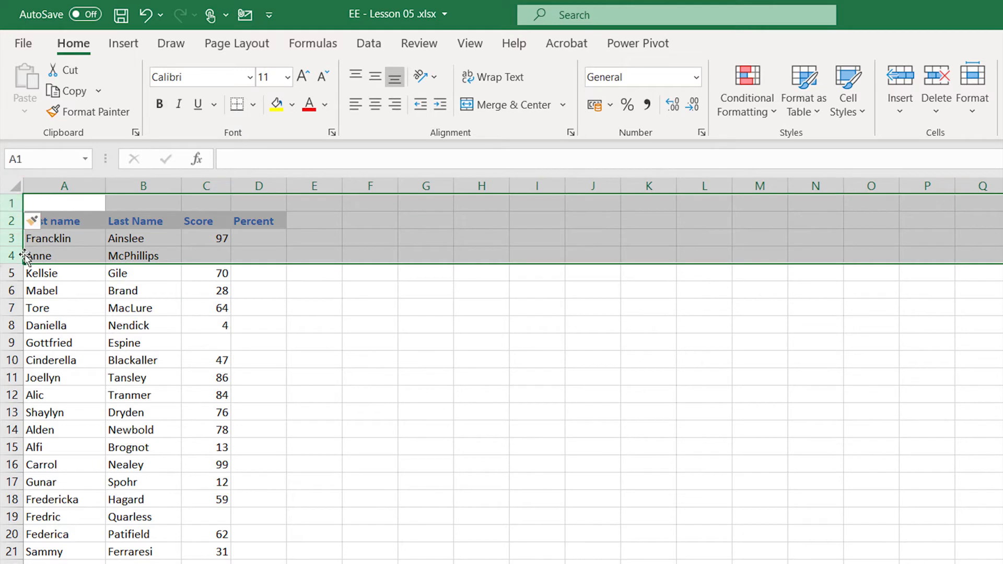
right_click(98, 241)
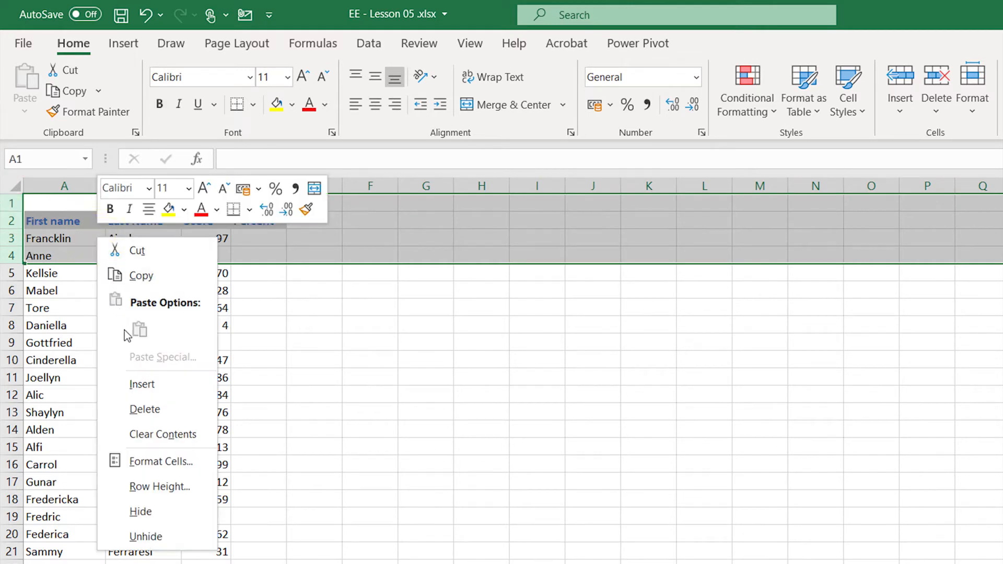
click(150, 384)
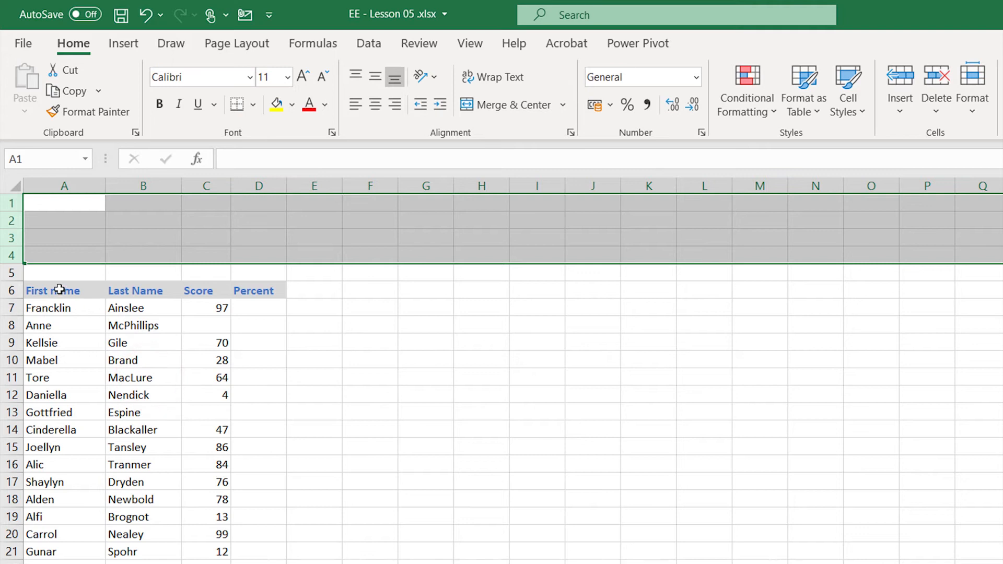
- Delete the empty rows 3 to 5 above the table header
click(36, 276)
drag(13, 271, 11, 235)
right_click(46, 240)
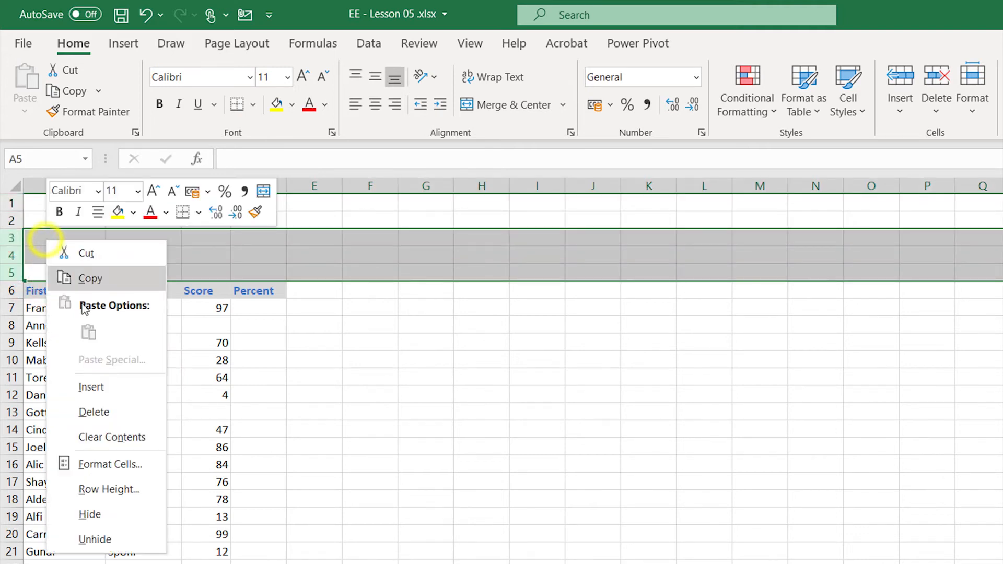
click(99, 412)
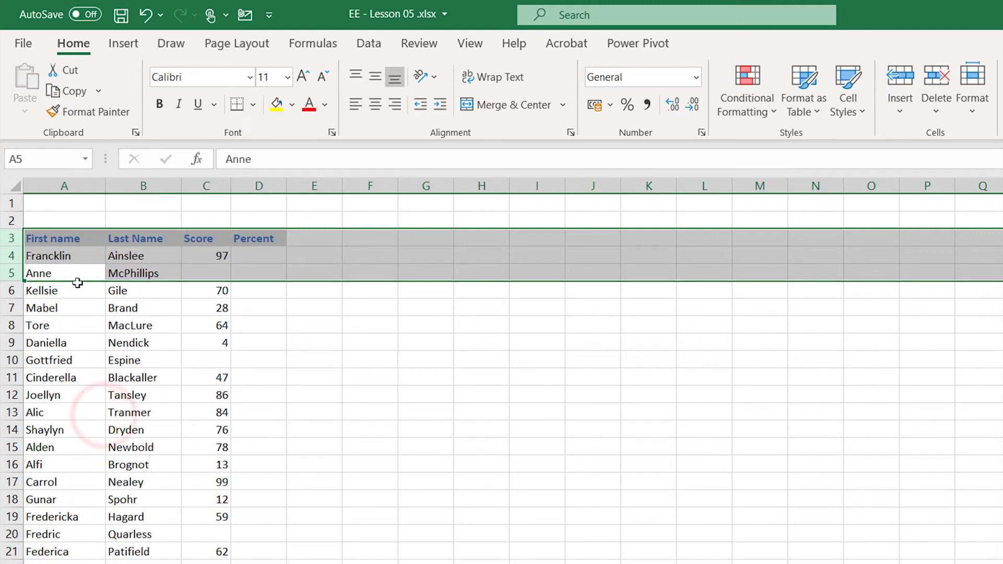
click(59, 240)
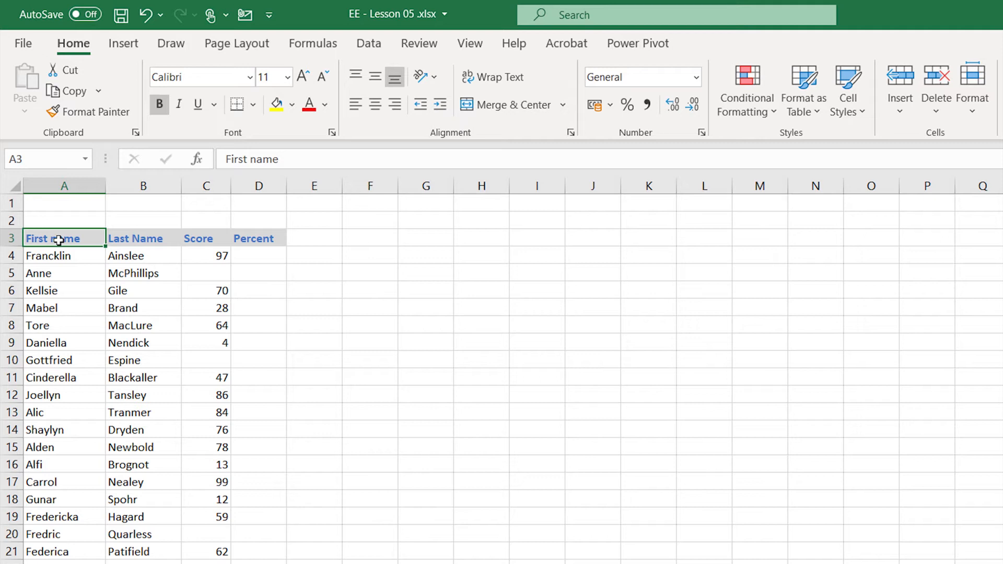
- Enter the label "Total points" in A1 and the value 100 in B1
click(61, 201)
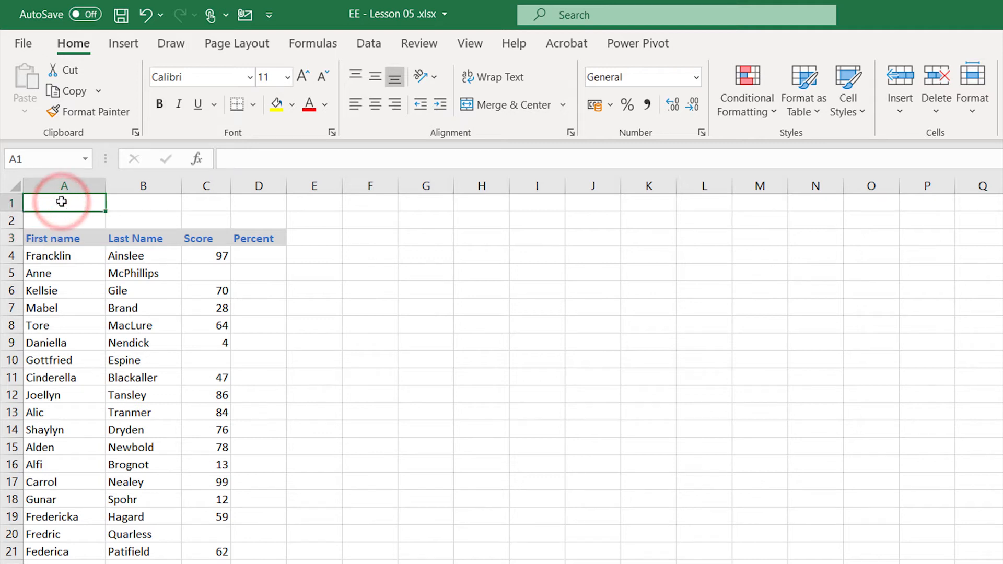
text(Tota)
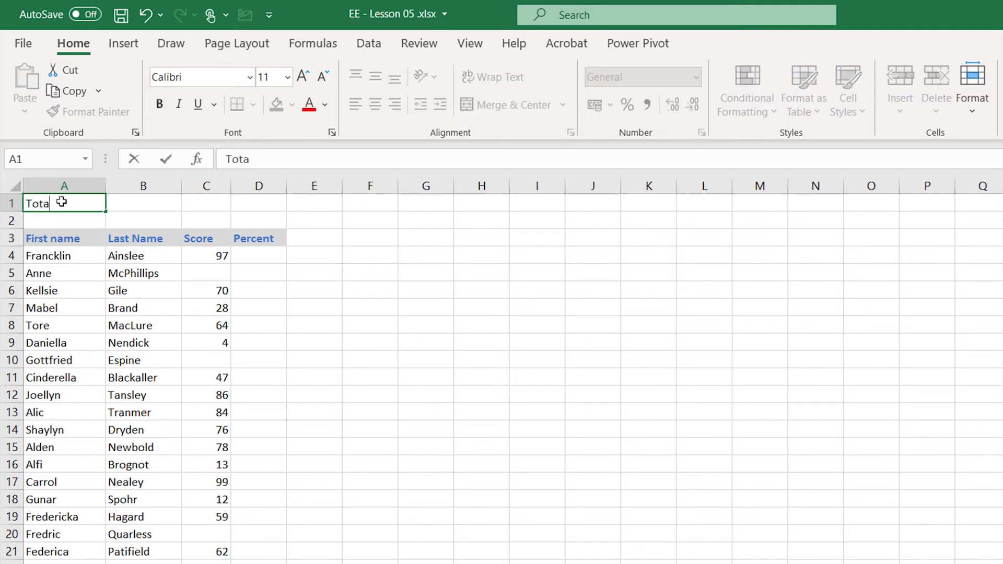
text(l points)
key(Tab)
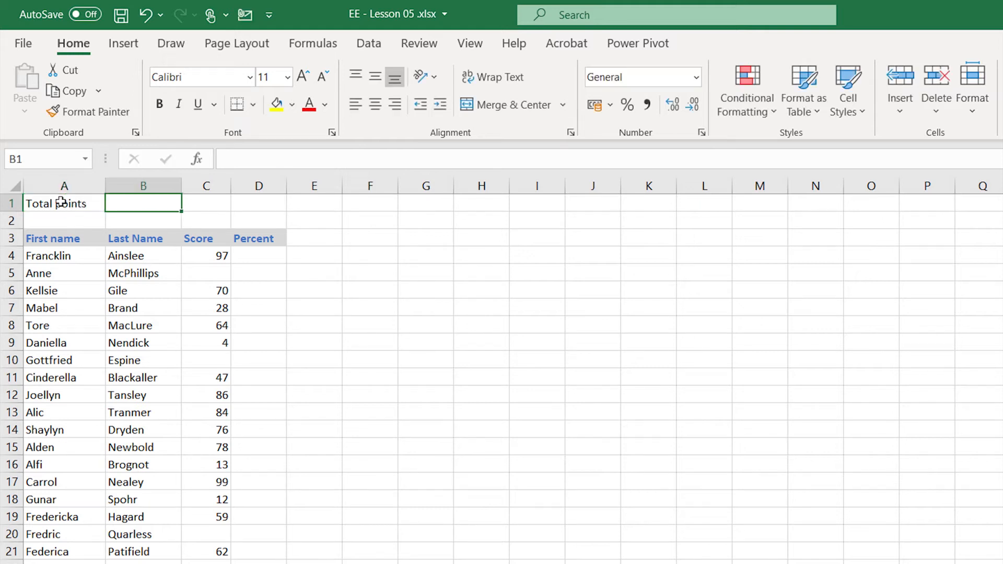
text(100)
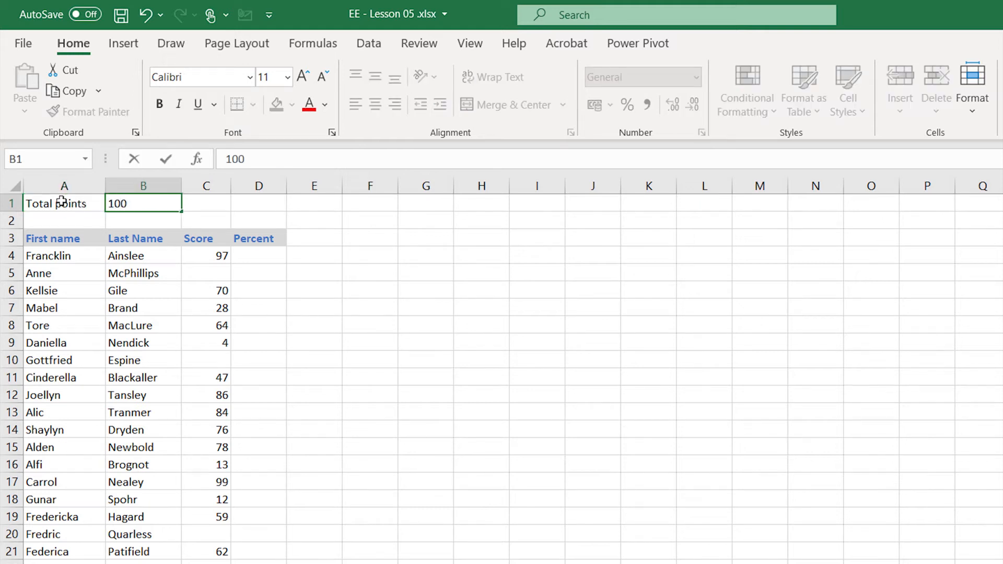
- Begin an IF formula in D4 that tests C4="" and returns an empty text "" when true
click(249, 257)
text(=)
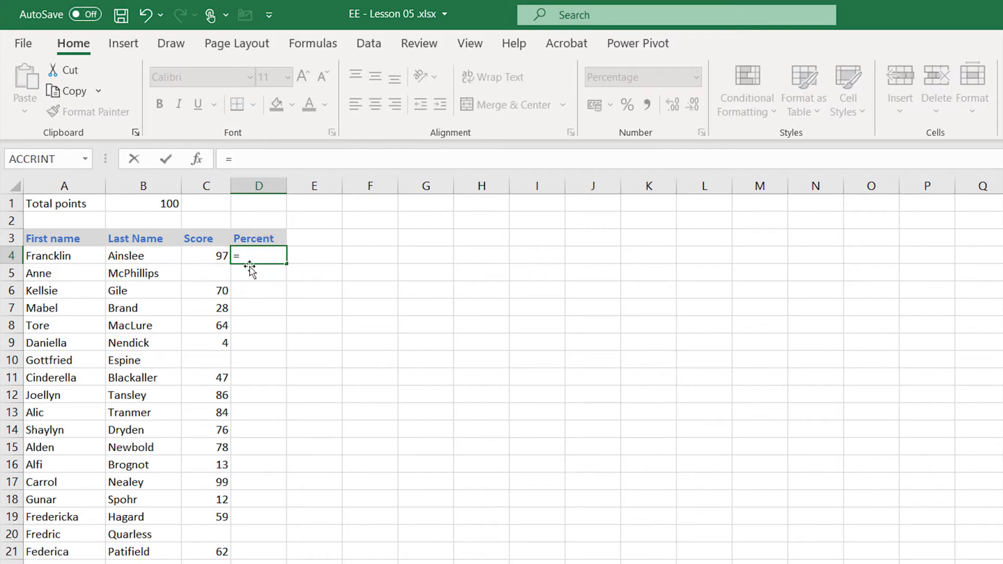
text(if()
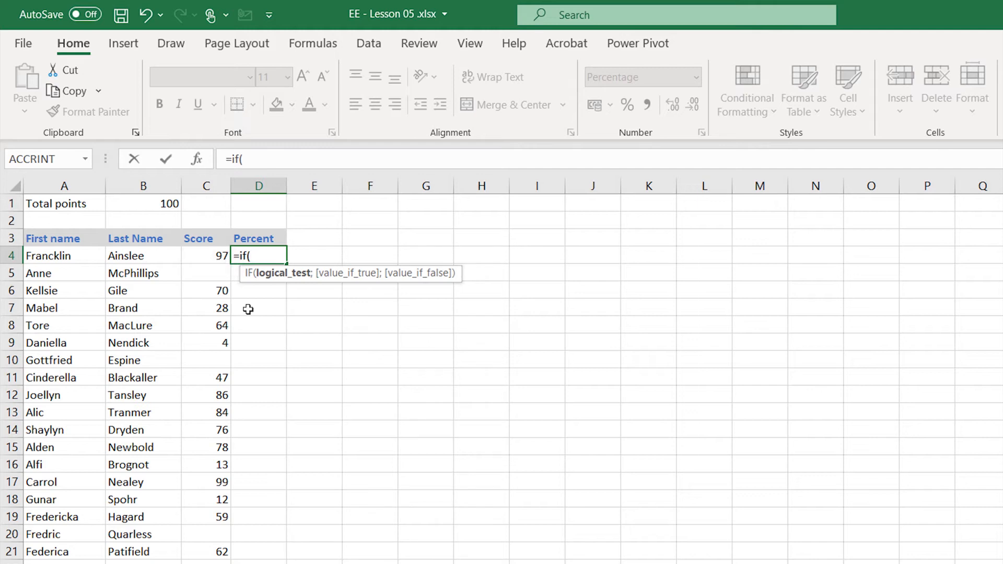
click(207, 256)
text(="")
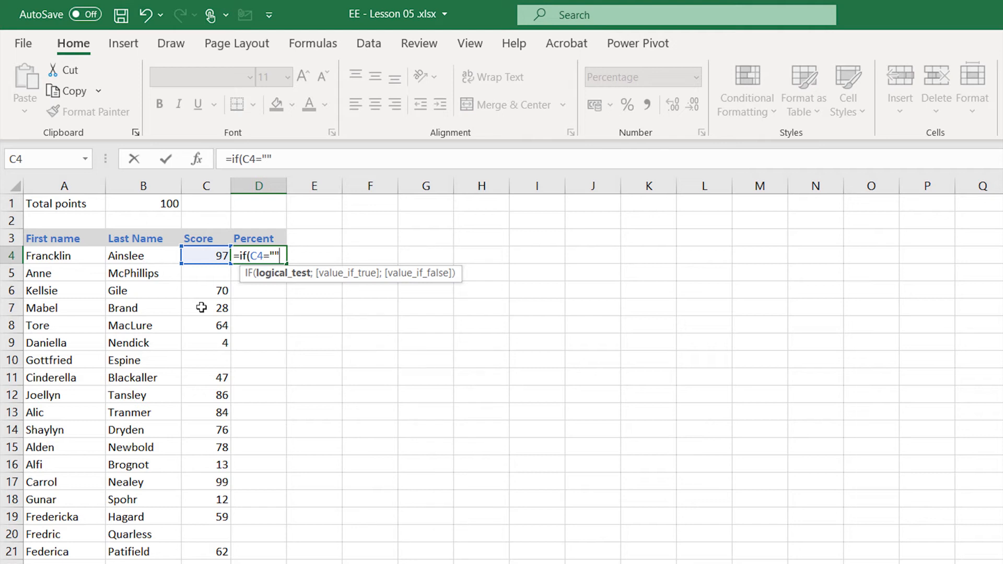
text(;)
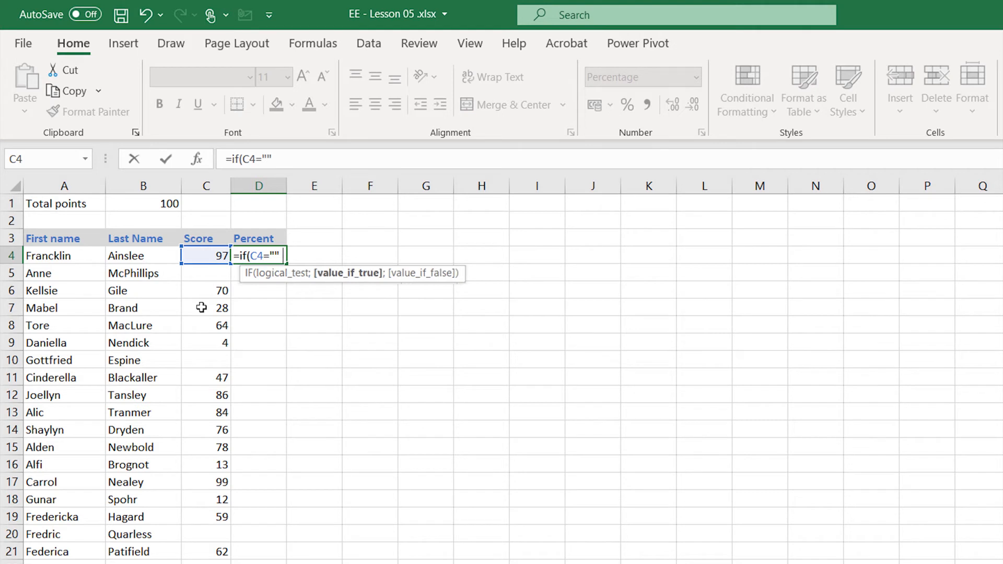
text("";)
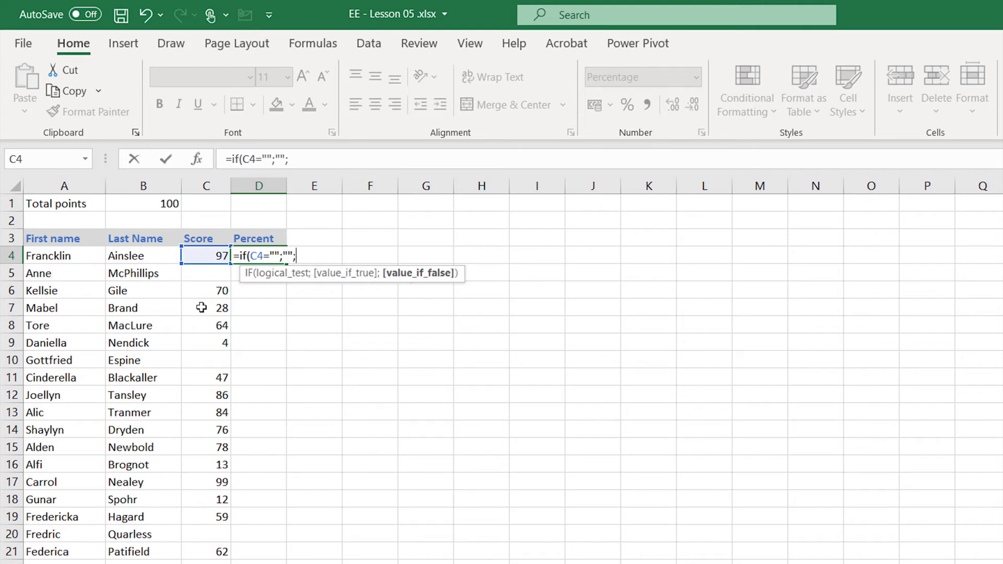
- Complete D4's formula with C4/$B$1 as the value if false, and fill it down the Percent column
click(209, 257)
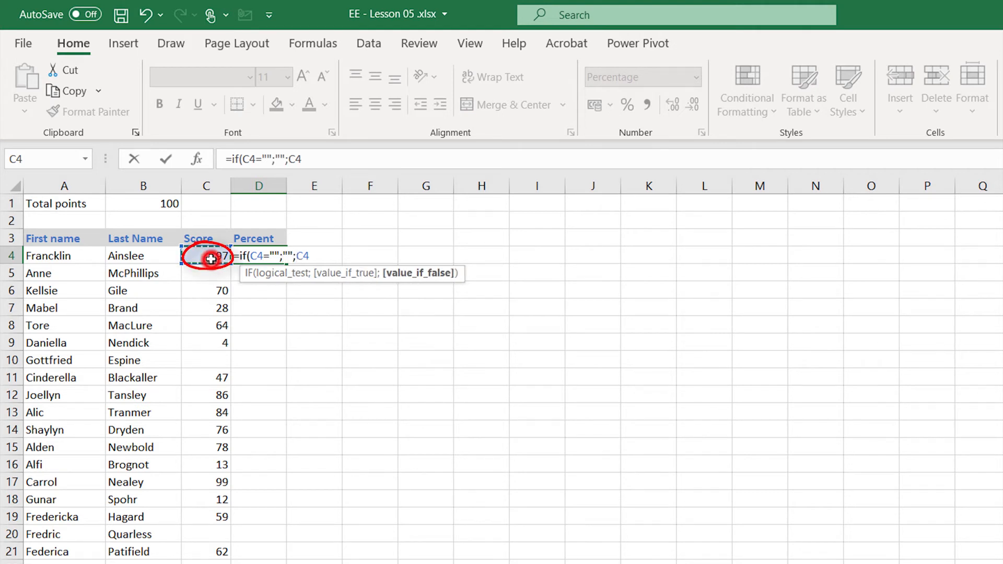
text(/)
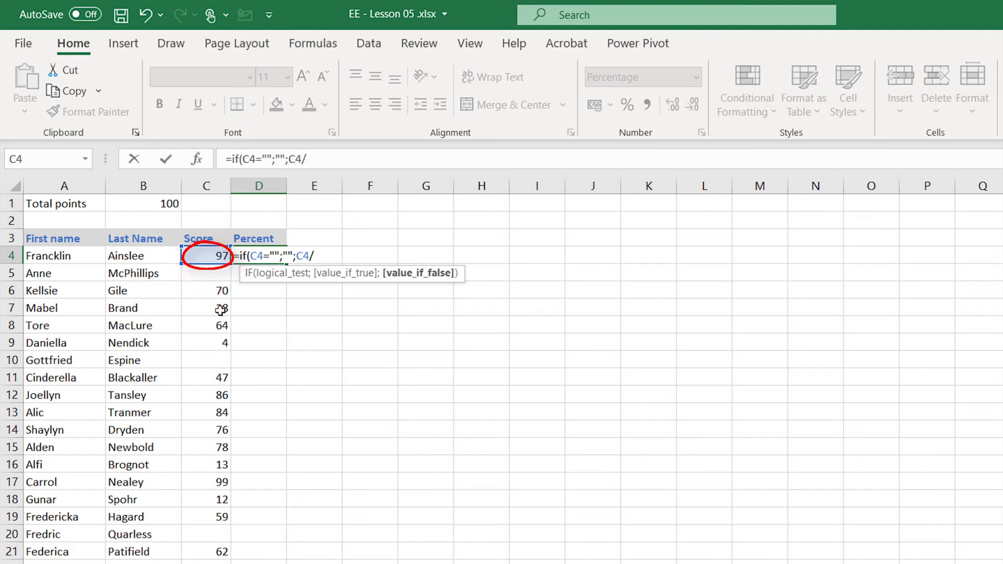
click(149, 204)
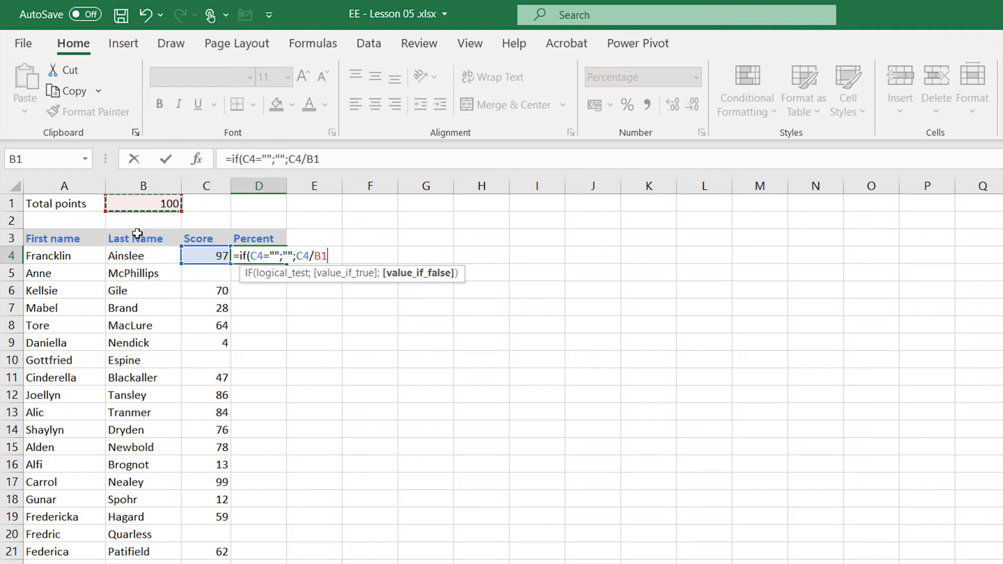
key(F4)
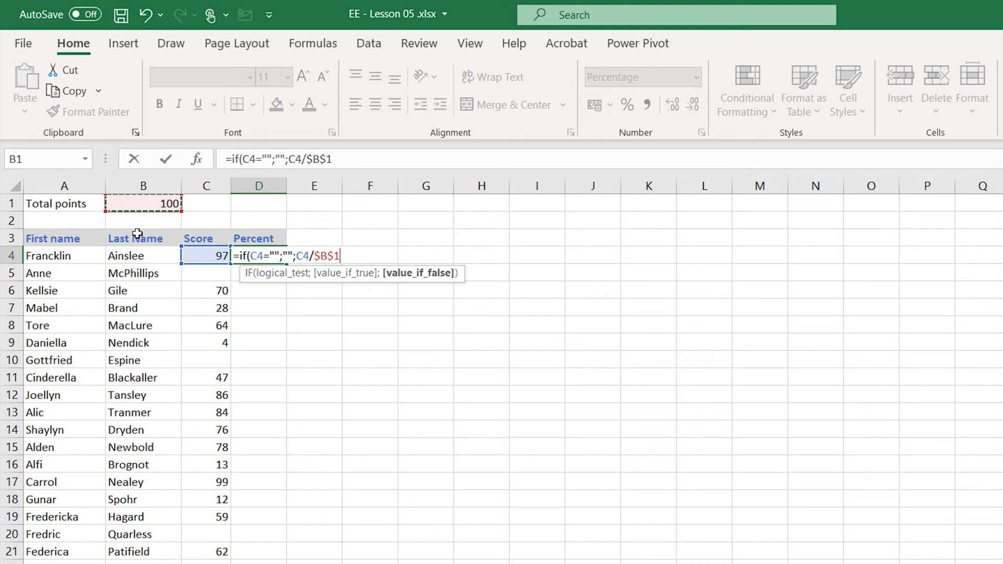
text())
key(Return)
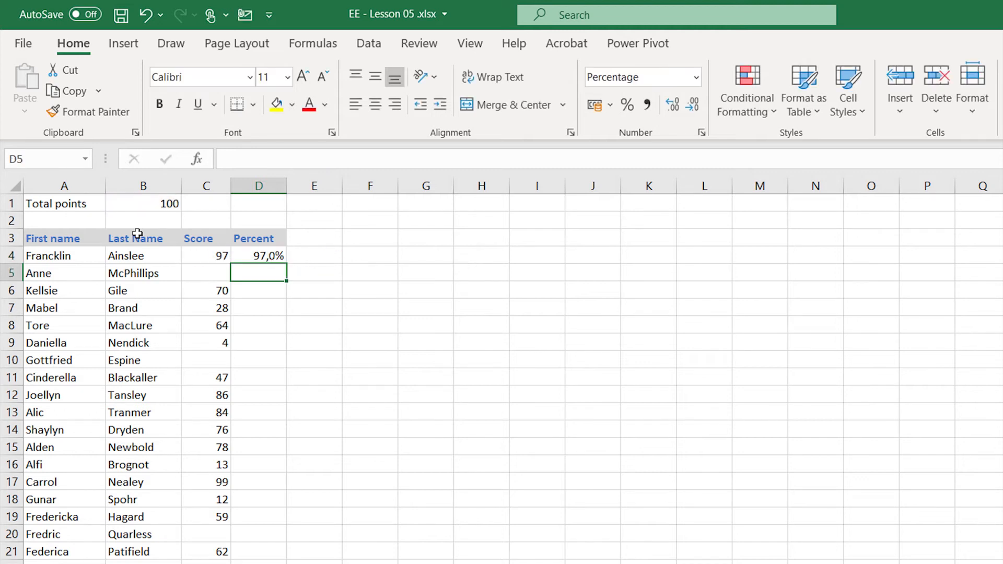
click(247, 259)
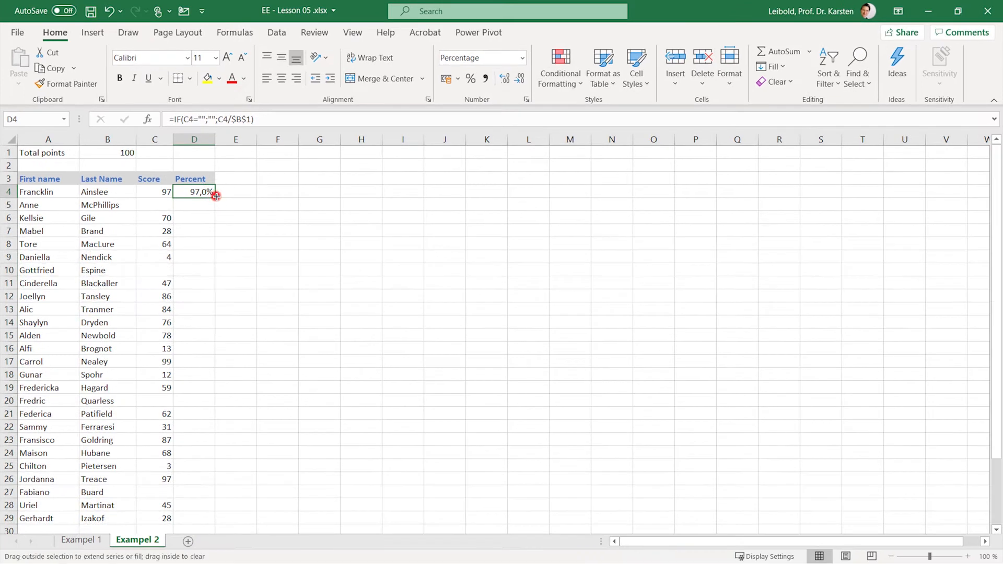
double_click(287, 261)
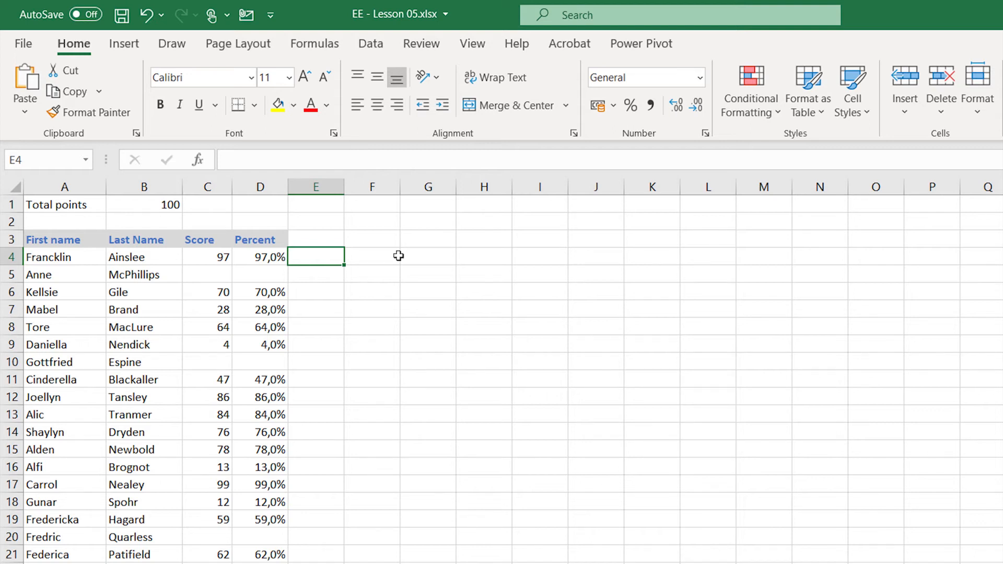
- Add the column header "Result" in E3, next to the Percent header
key(Up)
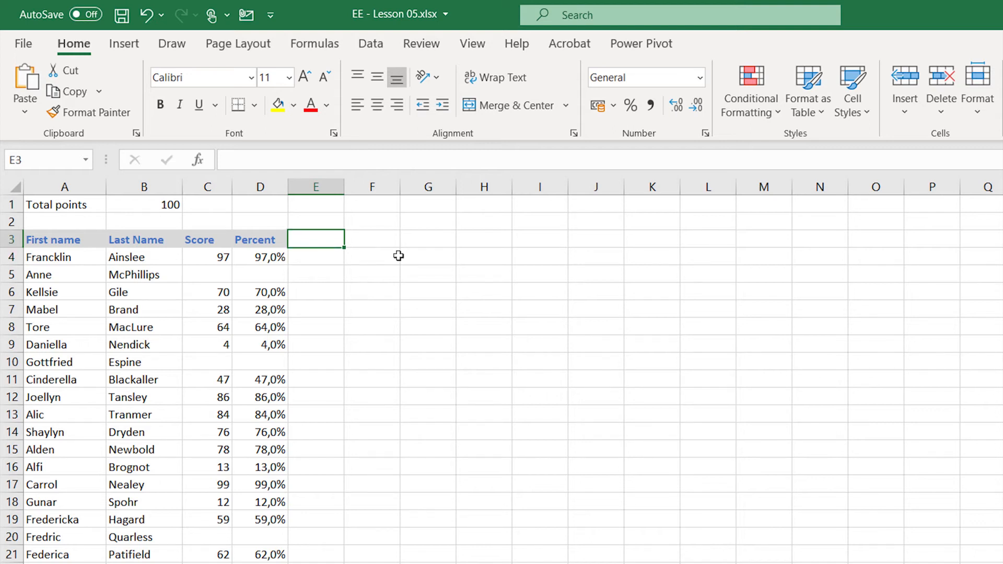
text(Result)
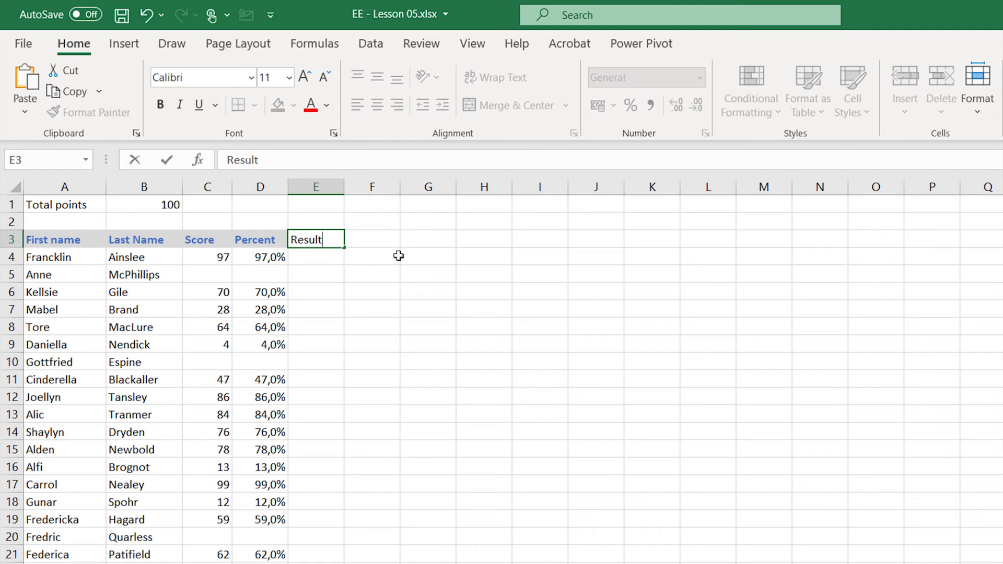
key(Return)
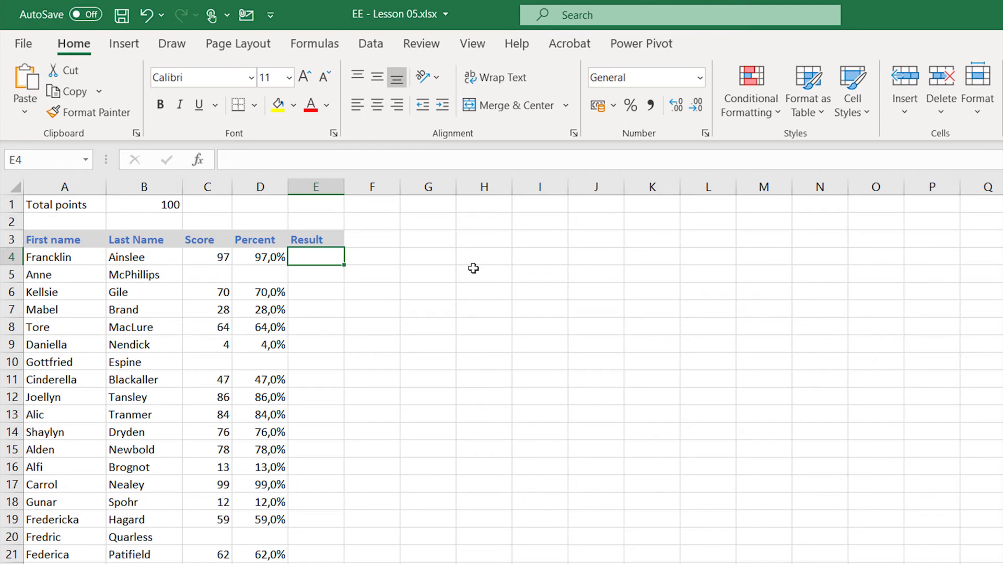
- Begin an IF formula in E4 that tests C4="" and returns "Sick" when true
text(=)
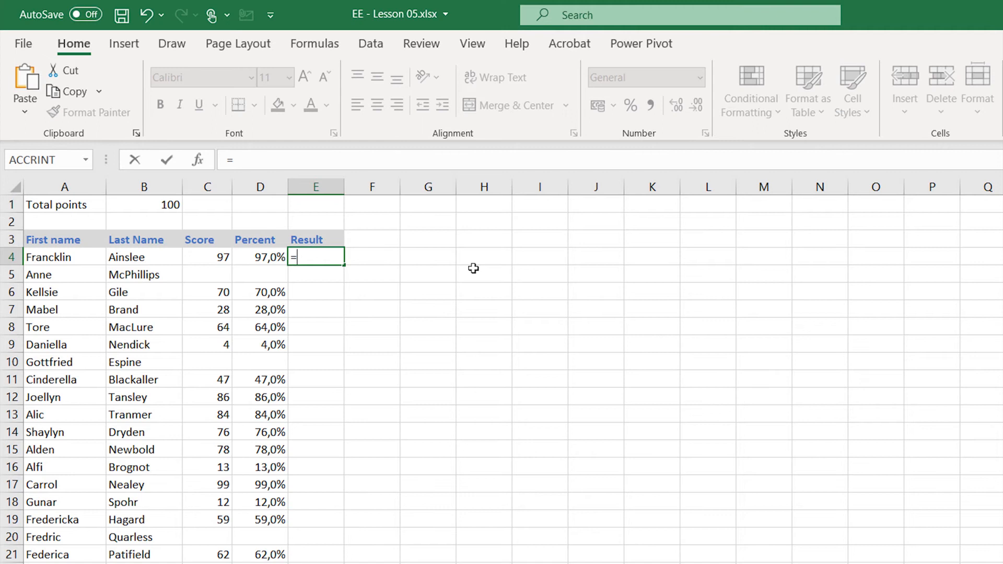
text(if()
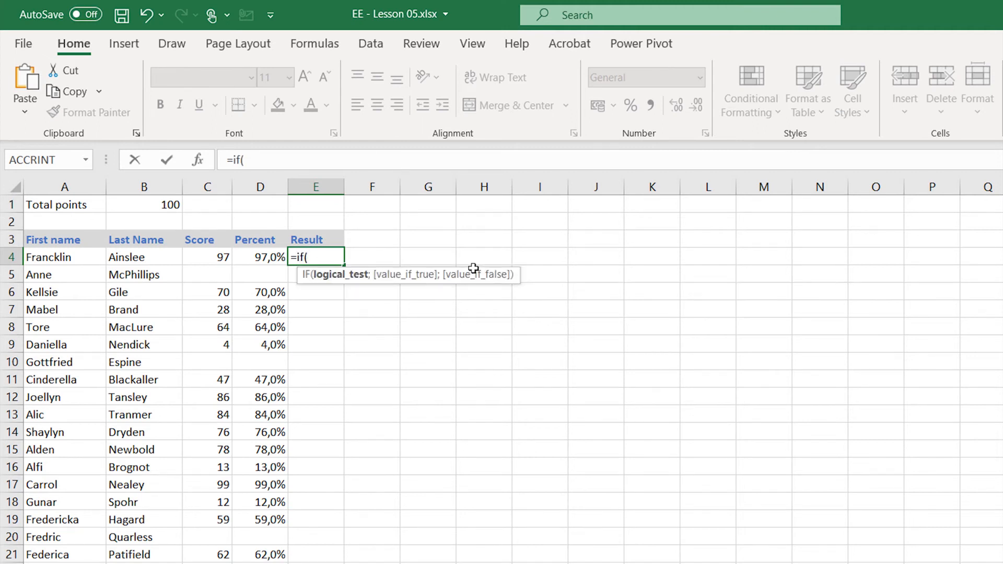
key(Left)
key(Left)
text(=)
text("";)
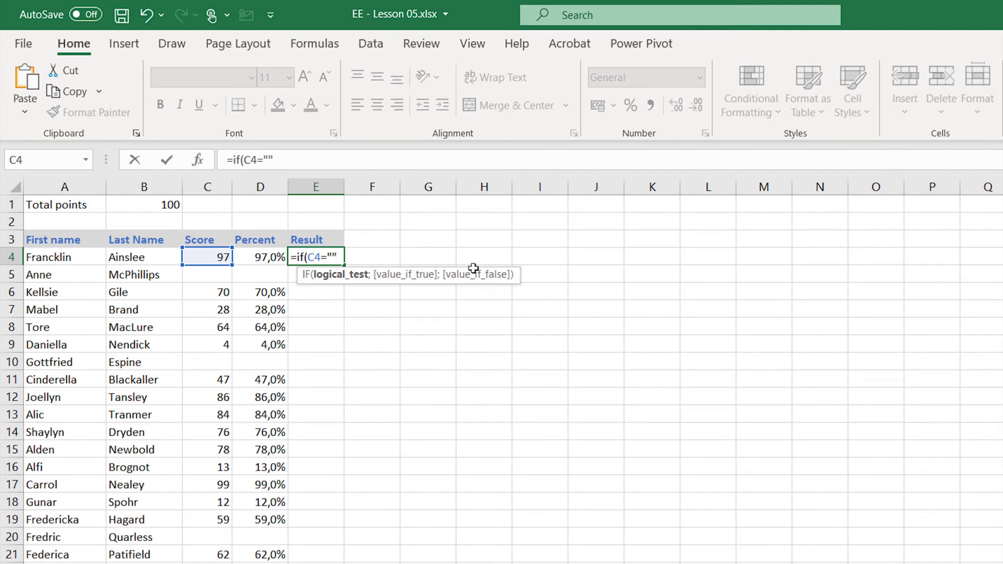
text(")
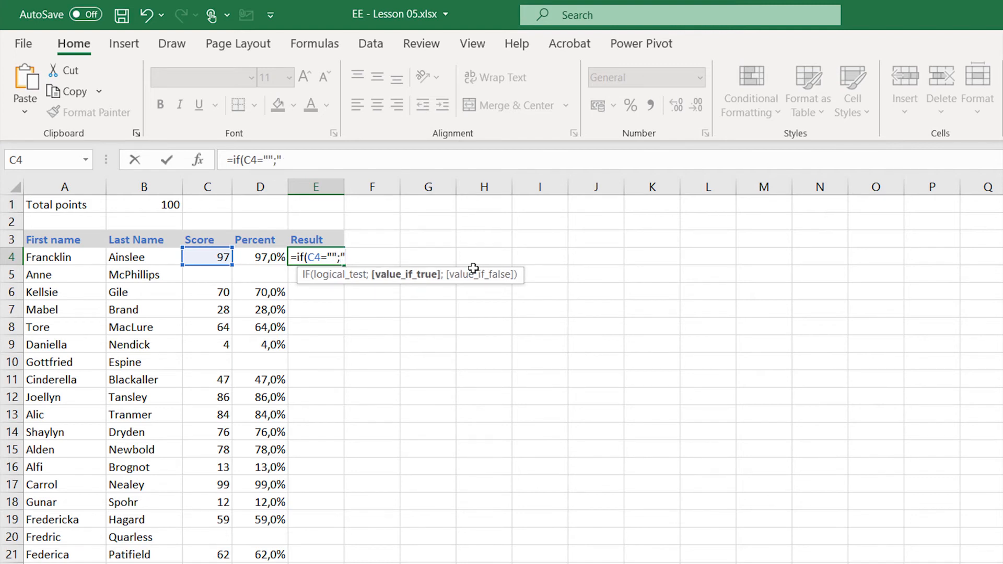
text(Sick";)
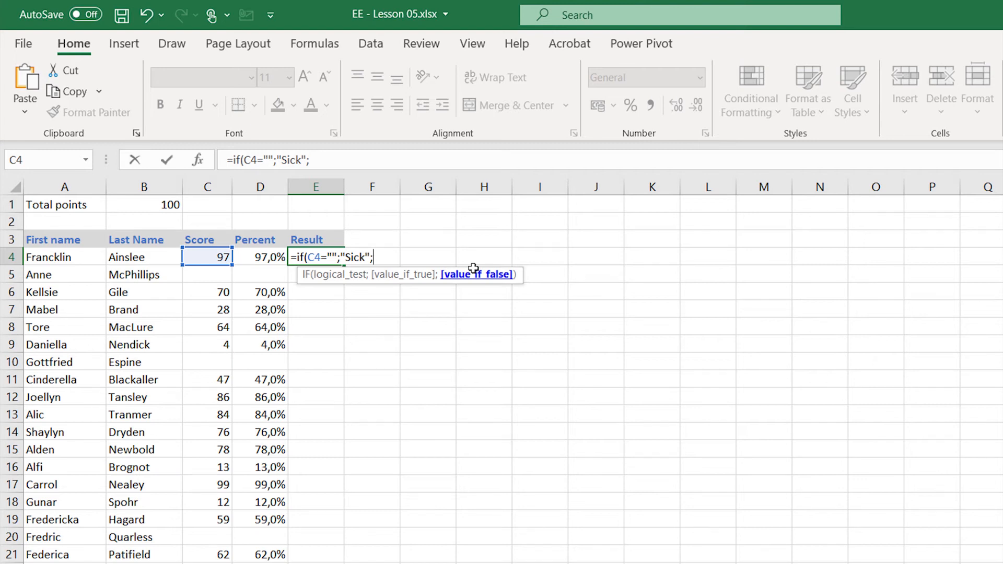
text(if)
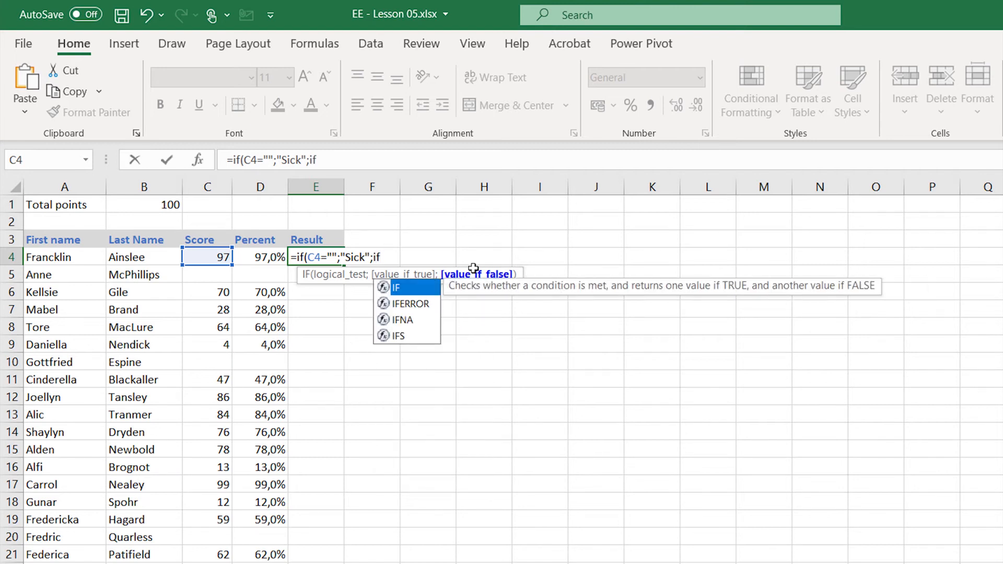
text(()
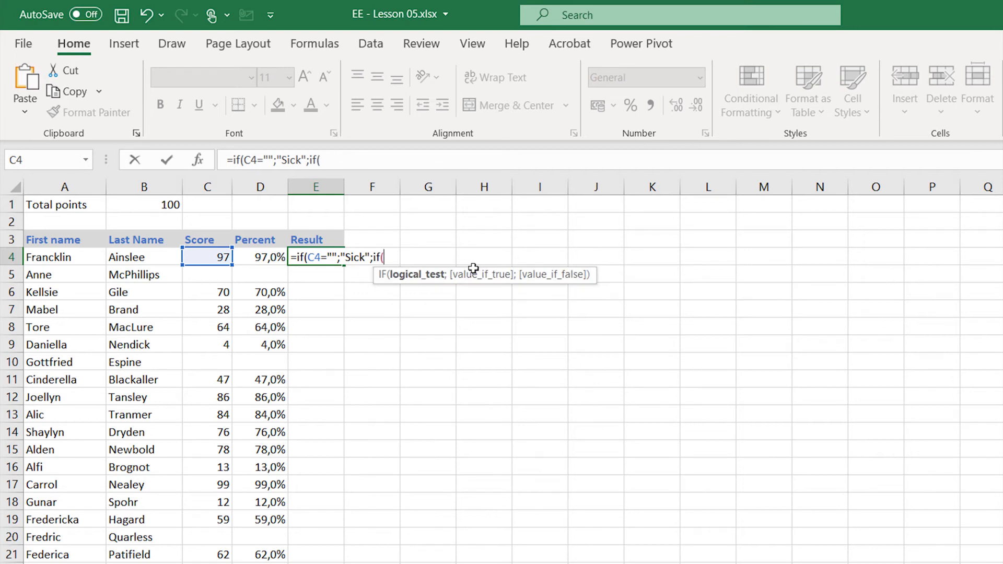
- Complete E4's formula with a nested IF as the value if false, testing C4>=50 and returning "Pass" or "Fail"
key(Left)
key(Left)
key(Left)
key(Right)
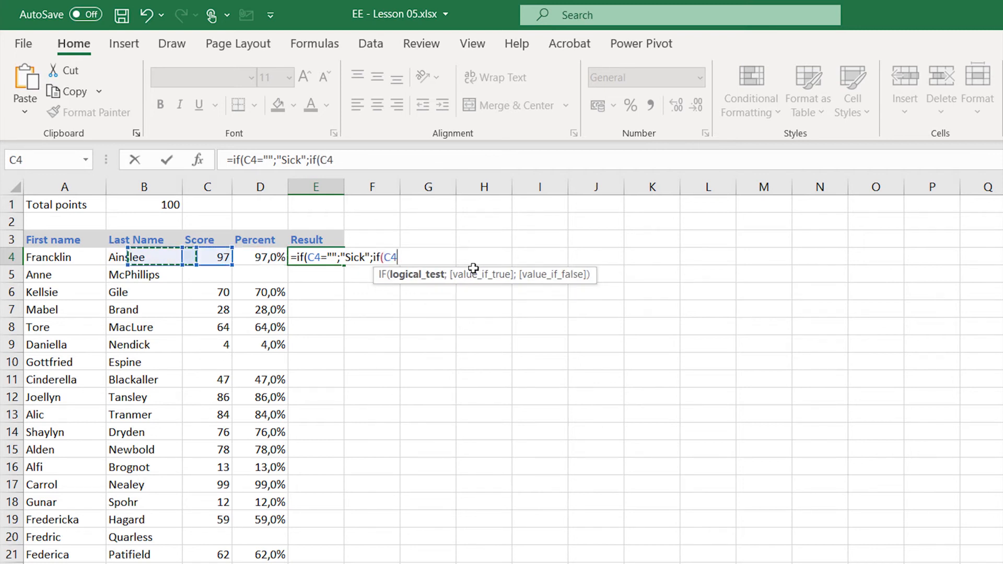
text(>)
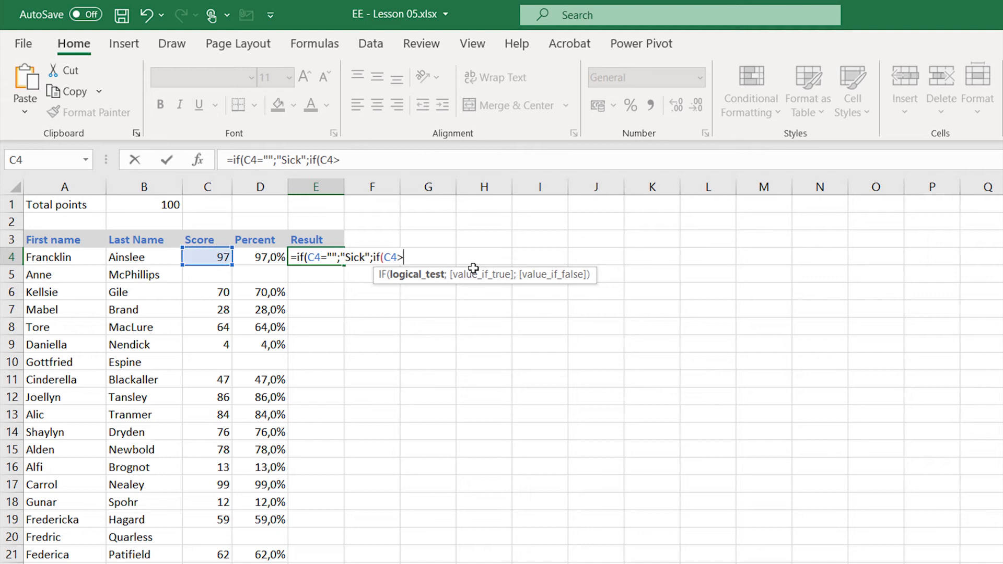
text(=50;"Pass";)
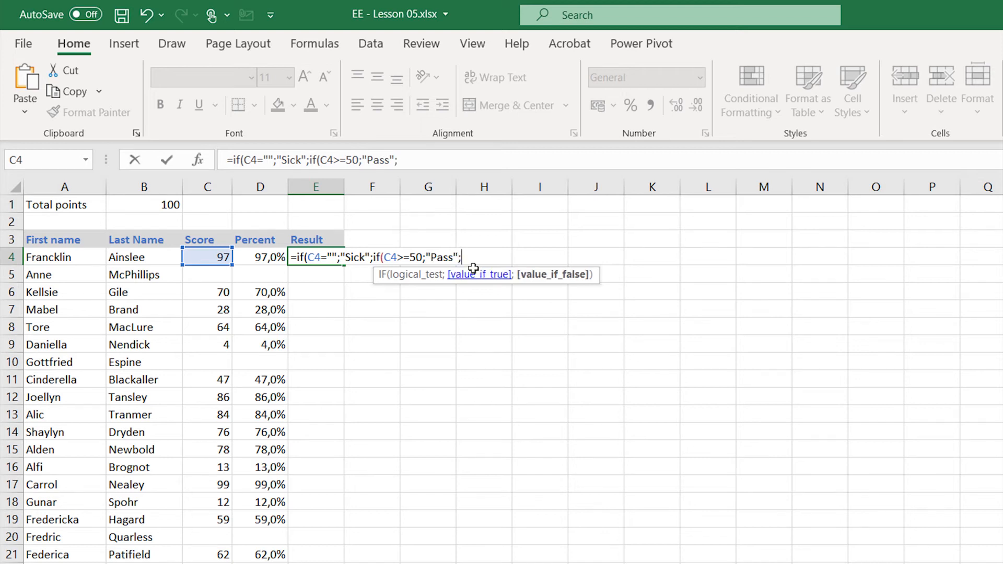
text("Fail")))
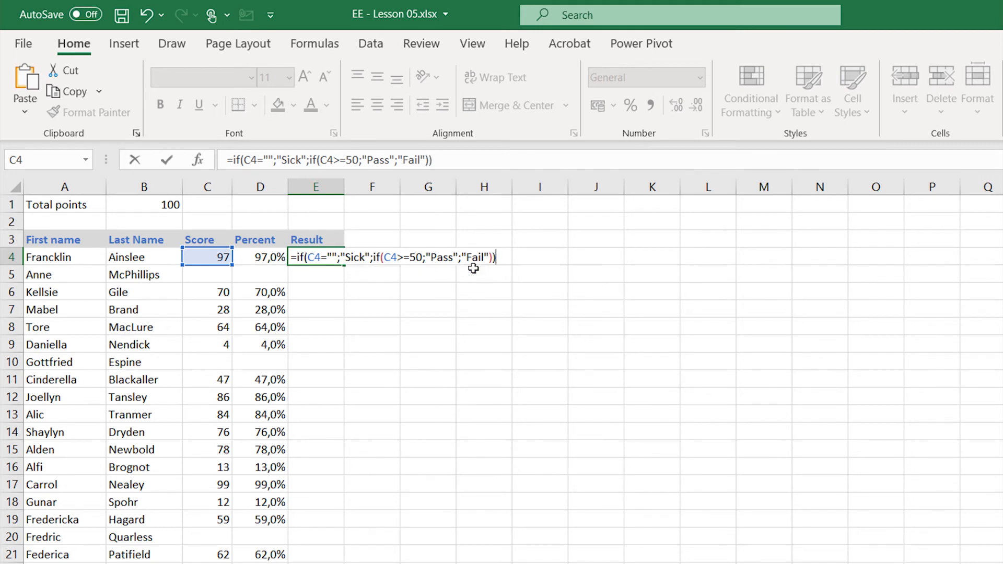
key(Return)
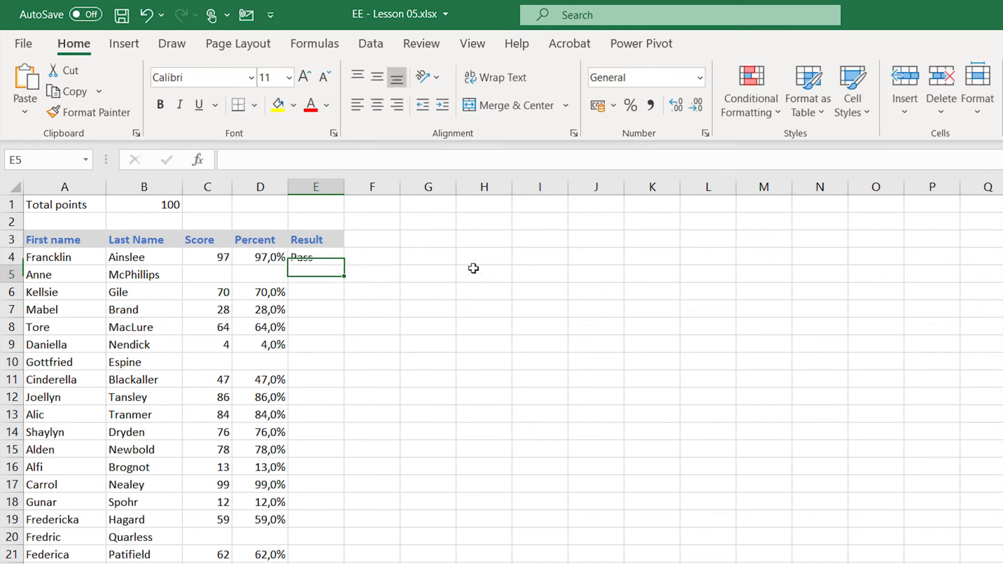
- Fill E4's nested IF formula down the Result column to the last student row
click(301, 259)
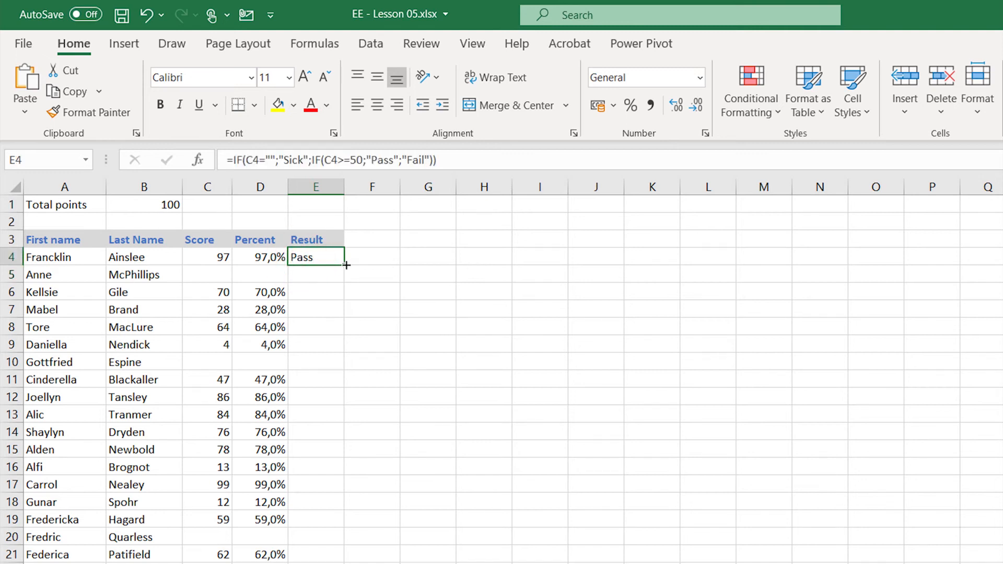
double_click(347, 266)
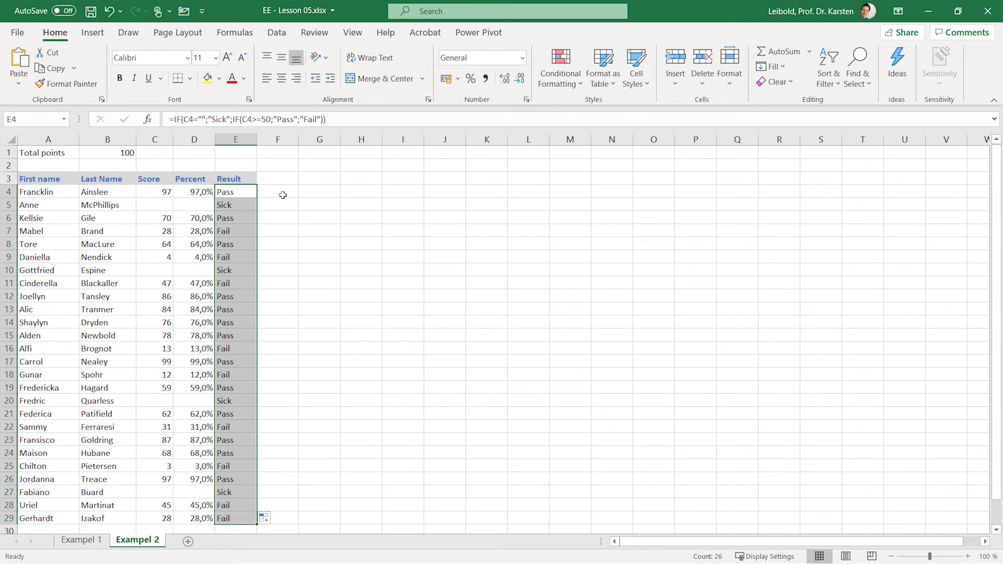
click(282, 195)
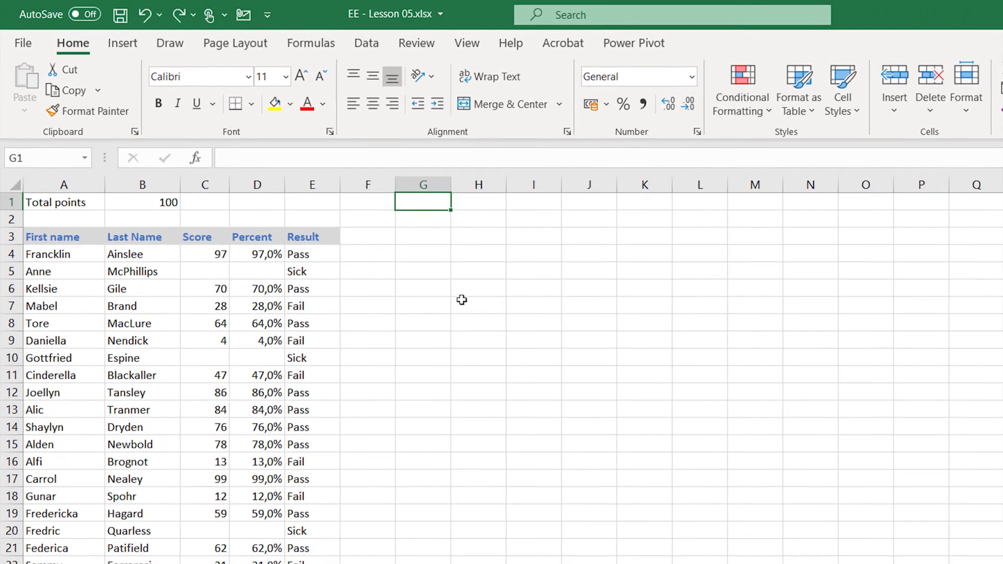
- Enter the label "Enrolled students:" in G1
text(Enrolled stu)
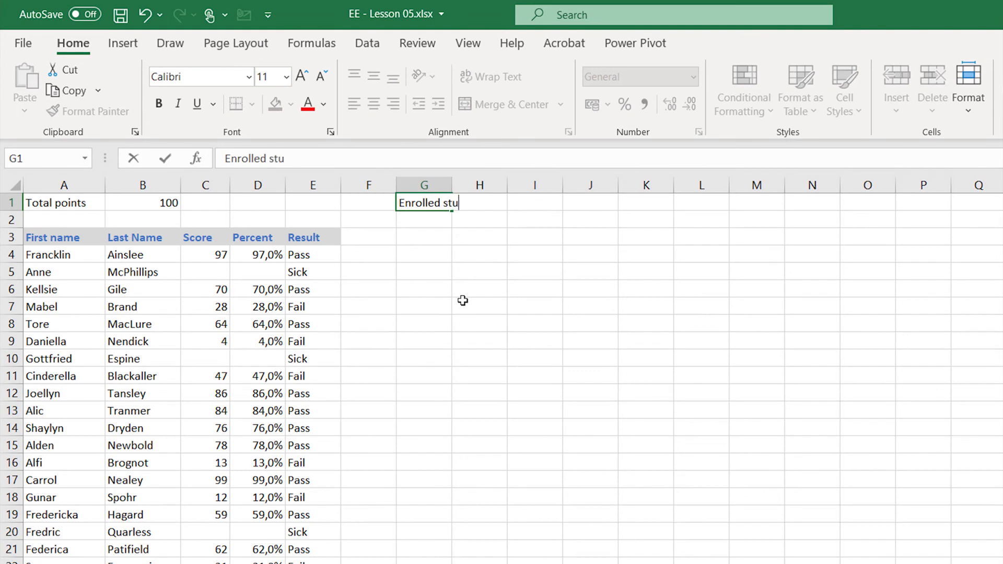
text(dents:)
key(Return)
- Enter the label "Participants:" in G2 and auto-fit the width of column G to its labels
text(Particpant)
key(BackSpace)
key(BackSpace)
key(BackSpace)
key(BackSpace)
key(BackSpace)
text(cipants:)
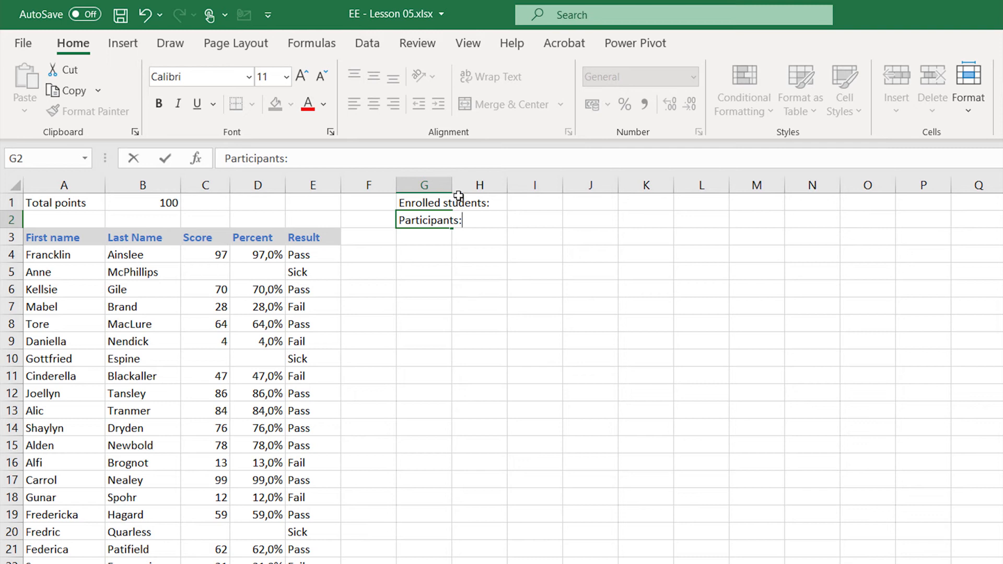
double_click(452, 188)
click(475, 257)
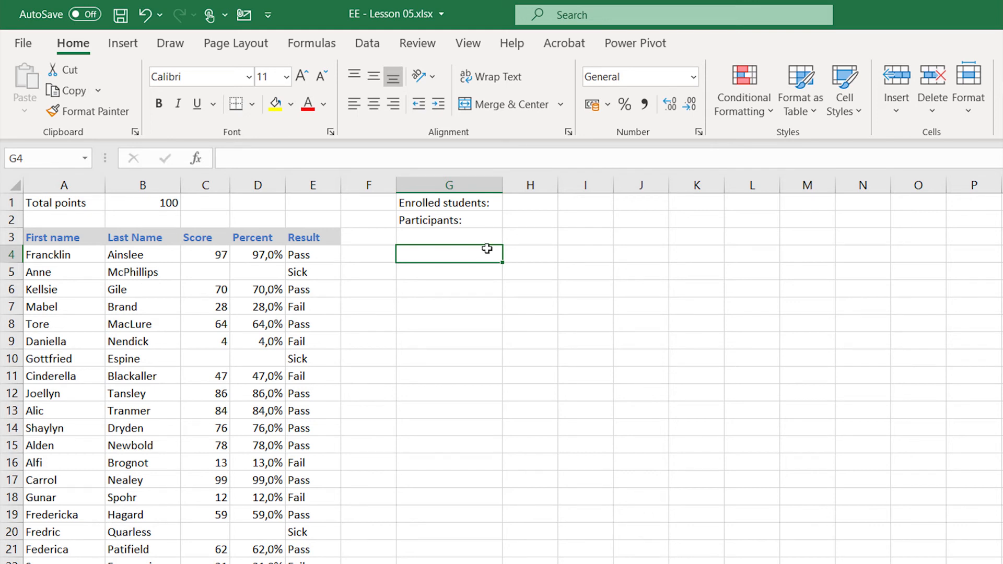
- Enter the formula =COUNT(C4:C29) in H2 to count the students with a numeric score
click(530, 218)
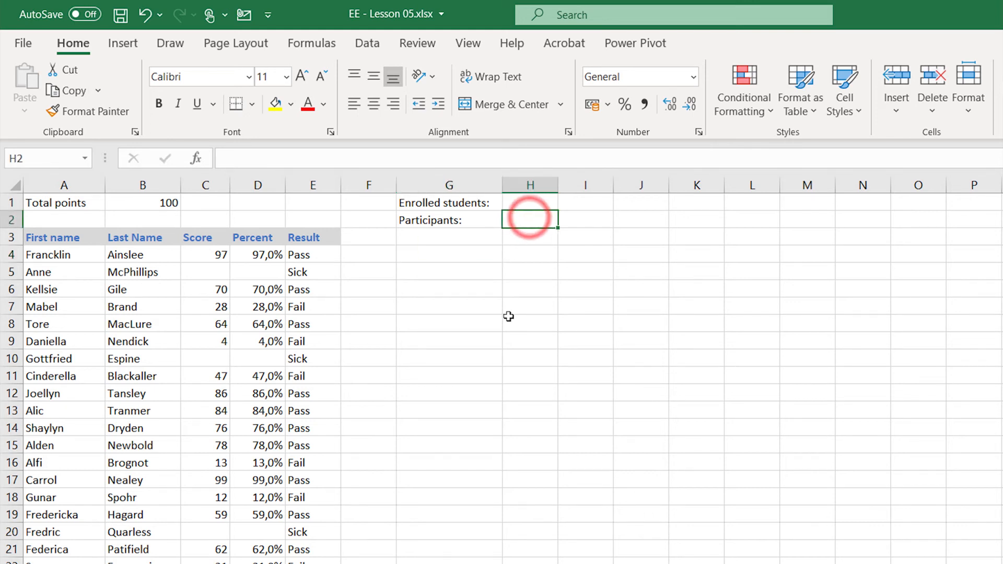
text(=count()
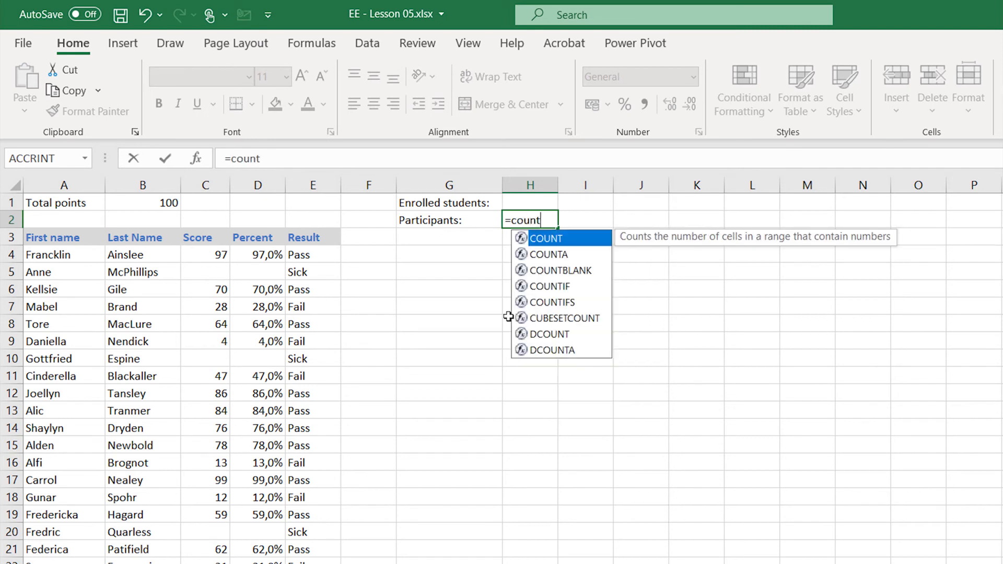
text(c4:c29))
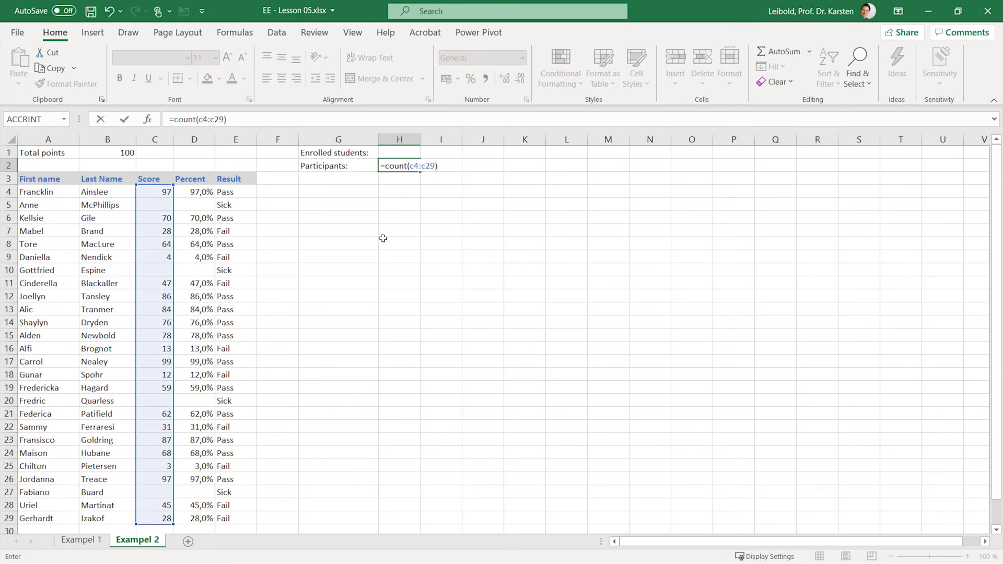
key(Return)
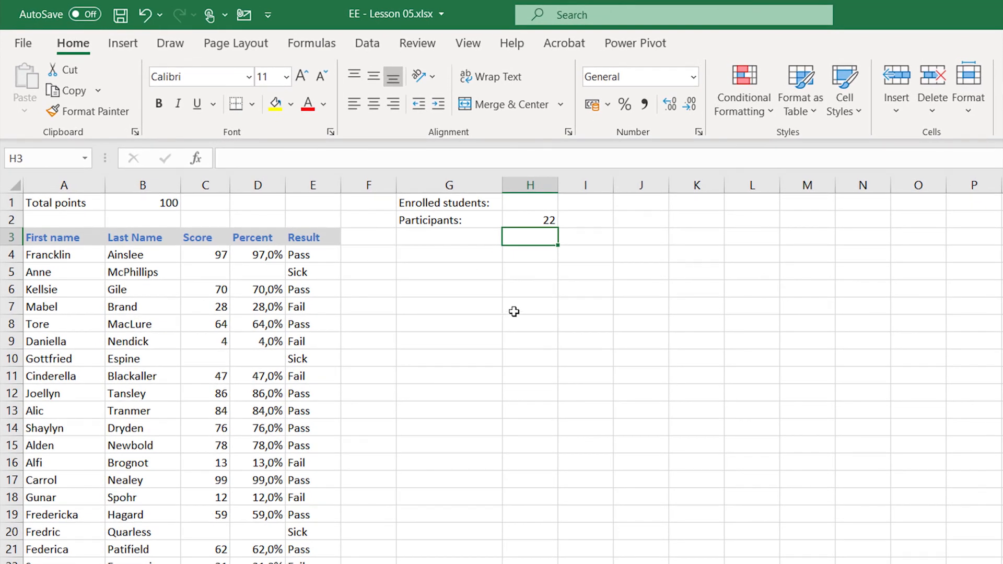
- Enter the formula =COUNTA(A4:A29) in H1 to count all enrolled students by first name
click(516, 208)
text(=)
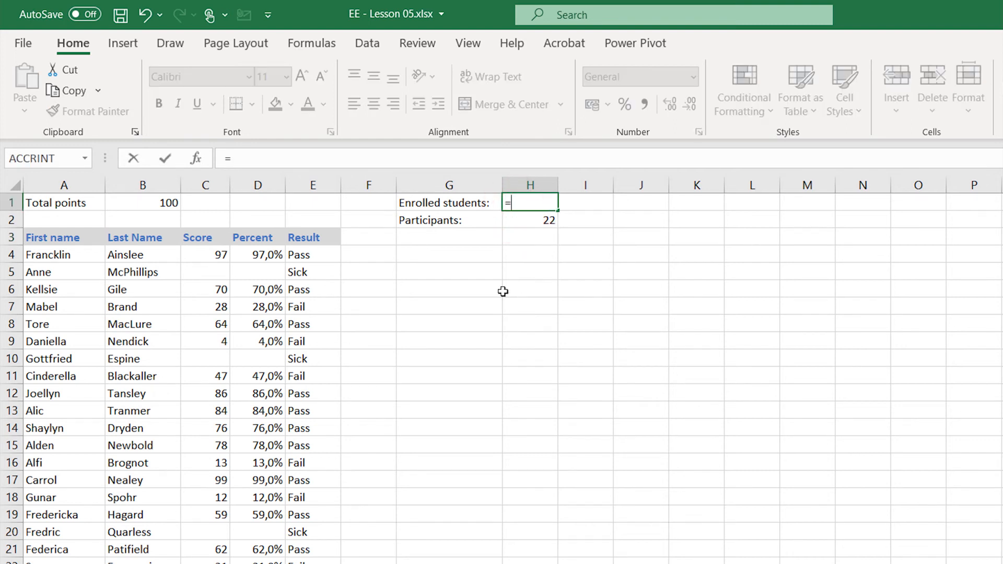
text(counta()
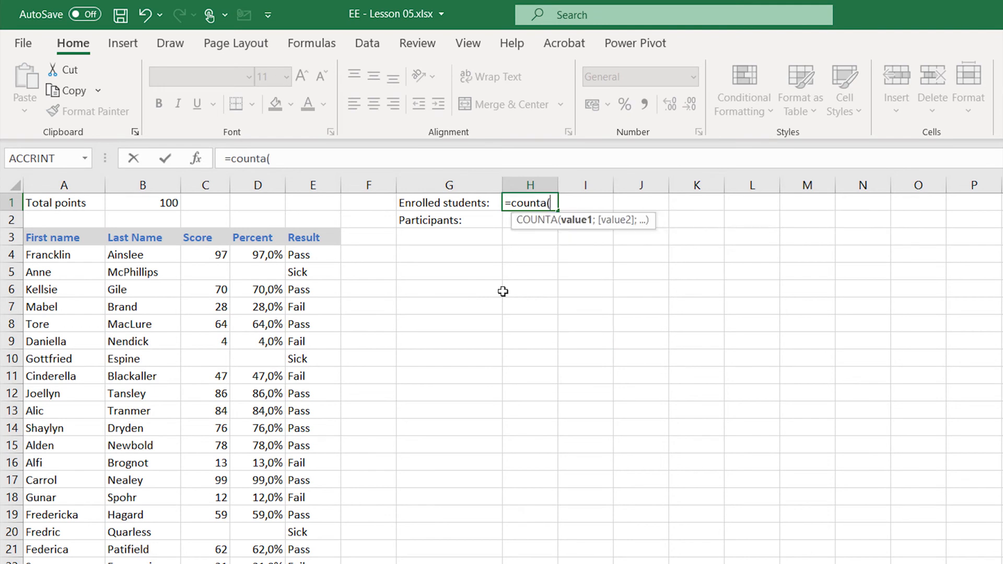
text(a4:a)
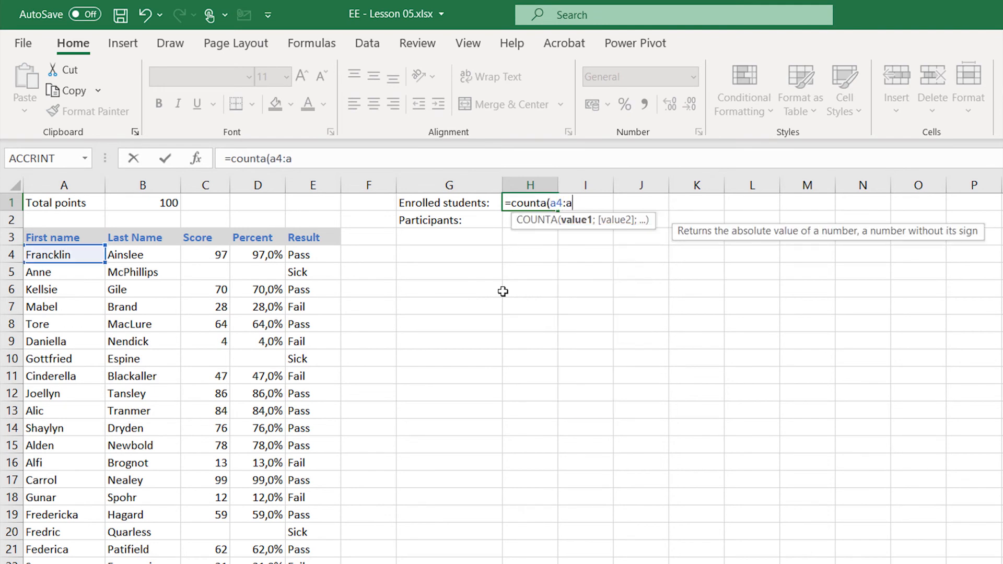
text(29))
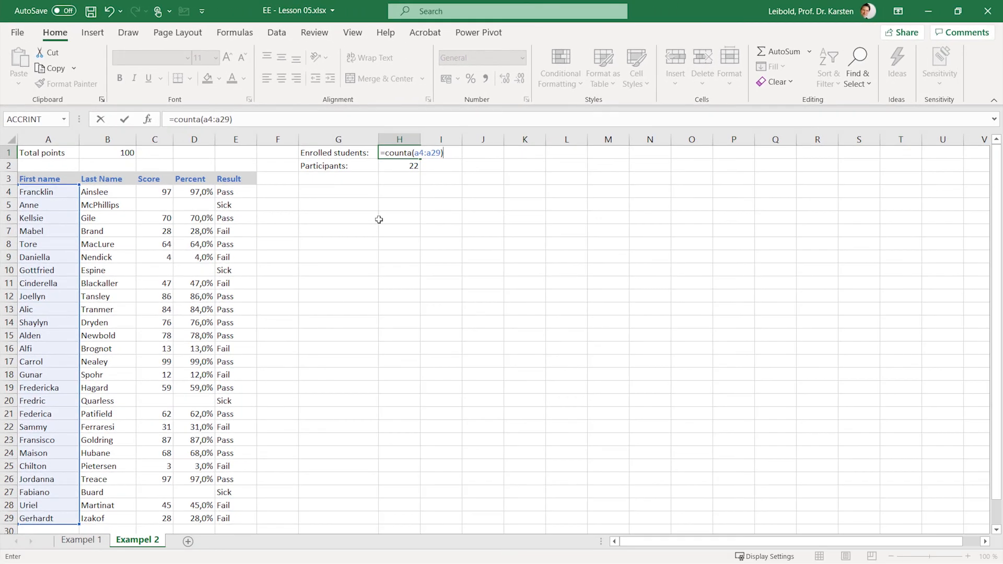
key(Return)
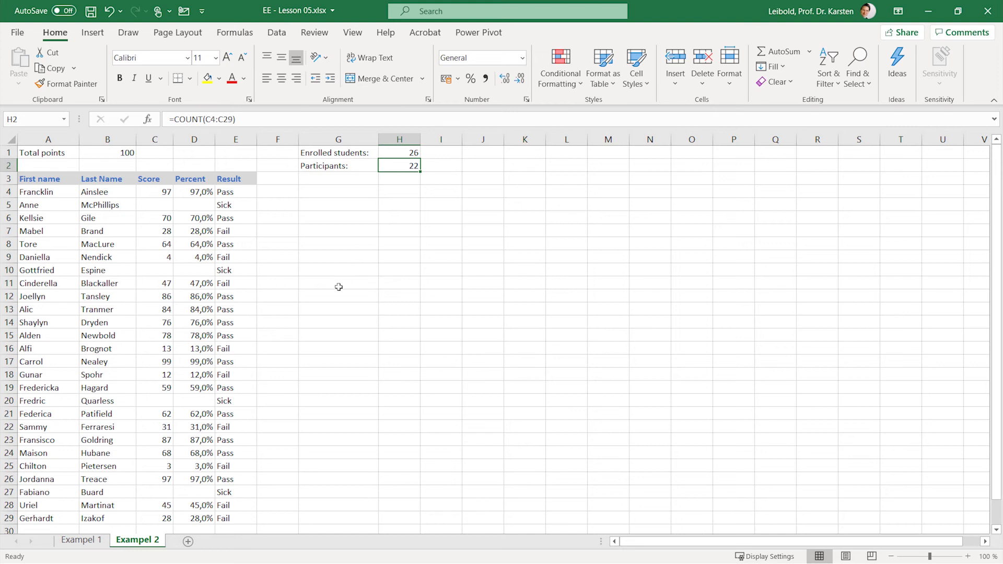
- Enter the formula =COUNTA(C4:C29) in C30, directly below the Score column
click(159, 530)
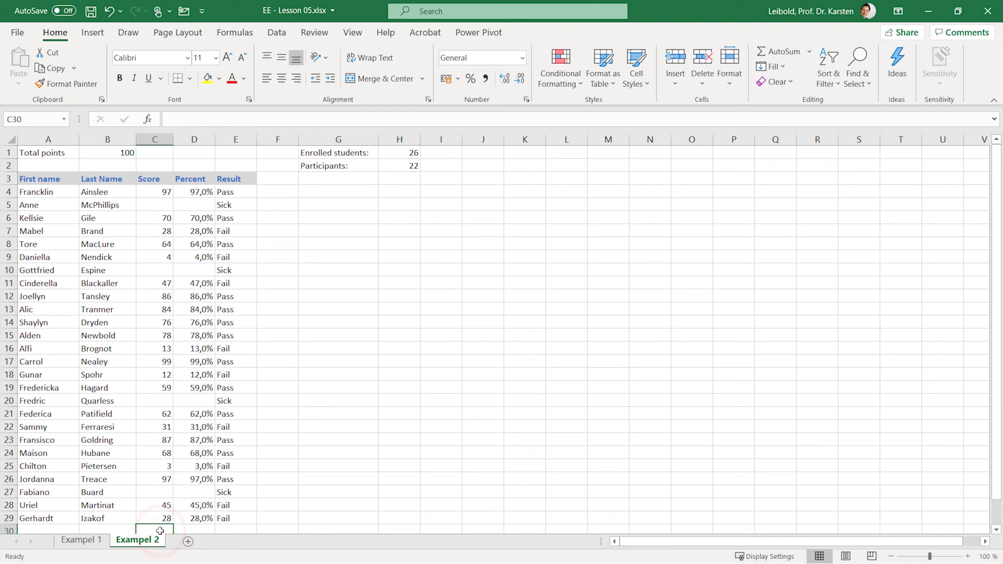
key(Down)
key(Up)
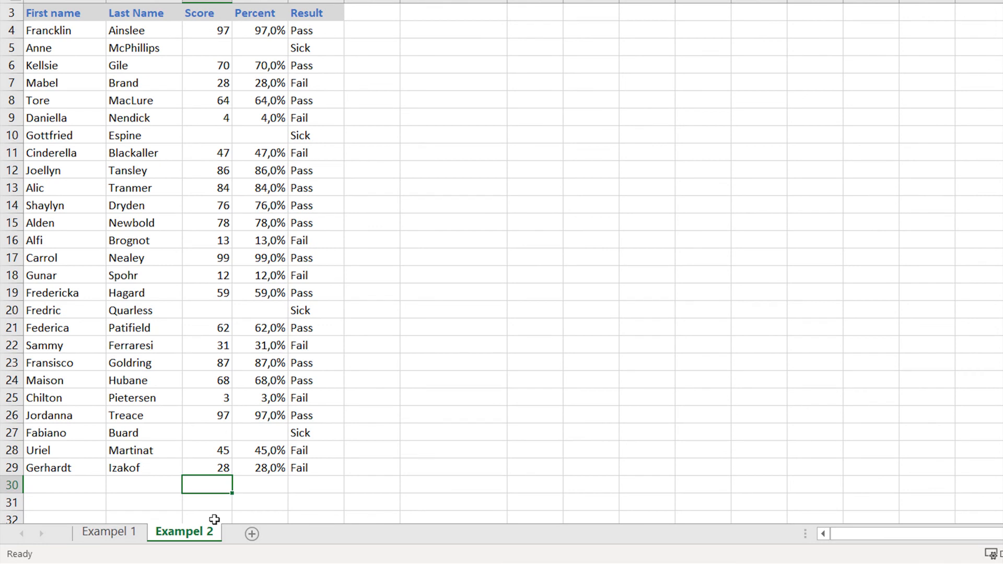
text(=cou)
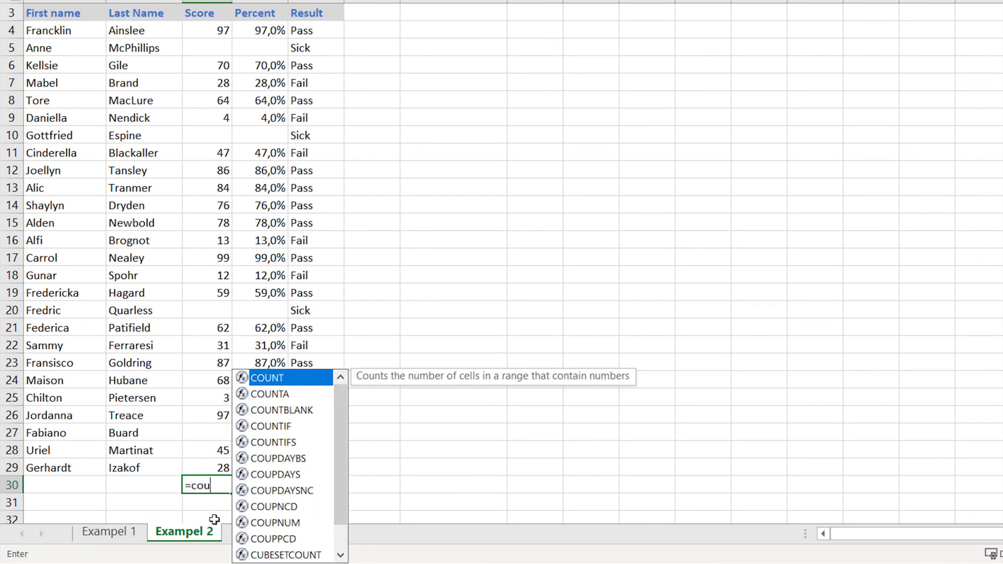
text(nta)
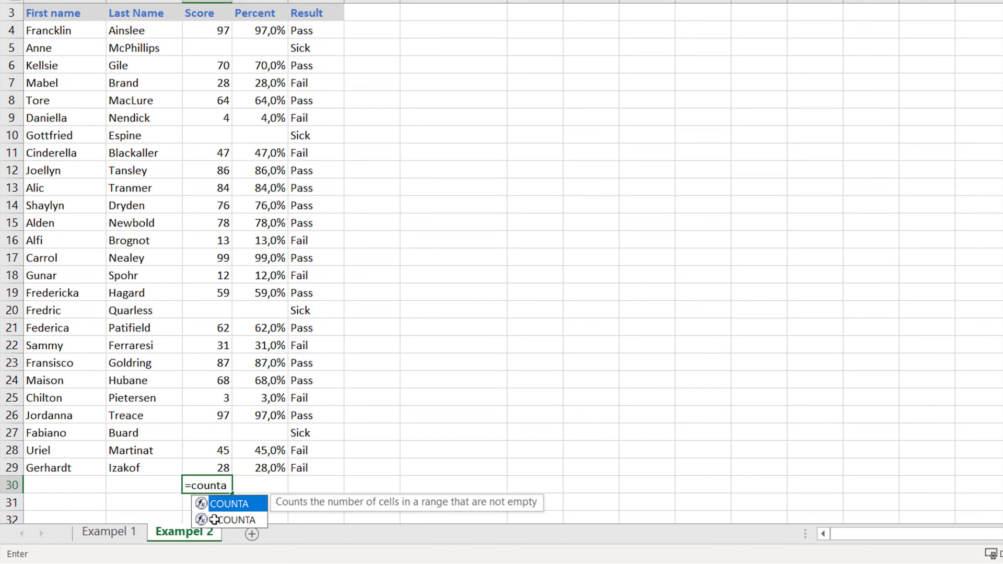
text((c4)
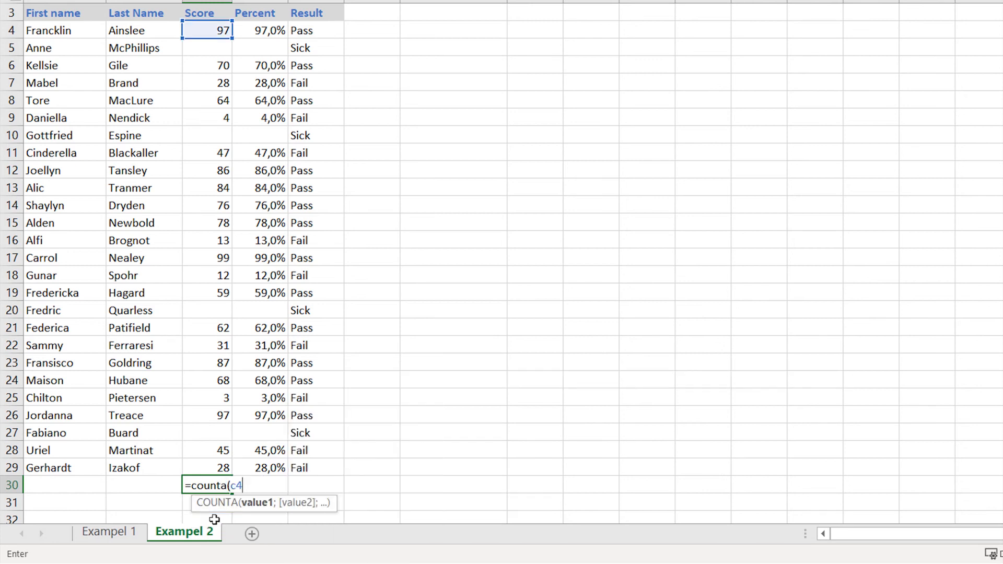
text(:c29))
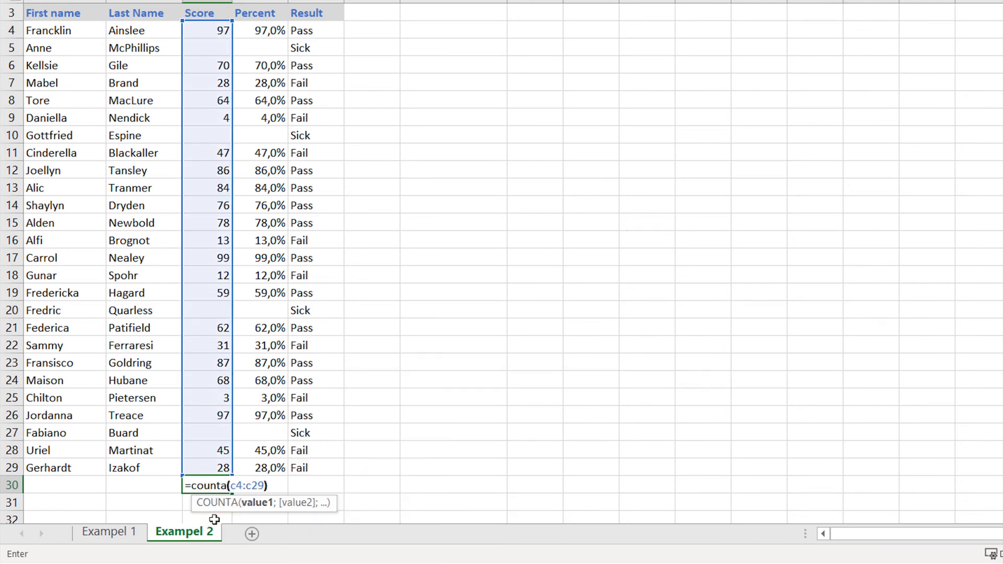
key(Return)
key(Up)
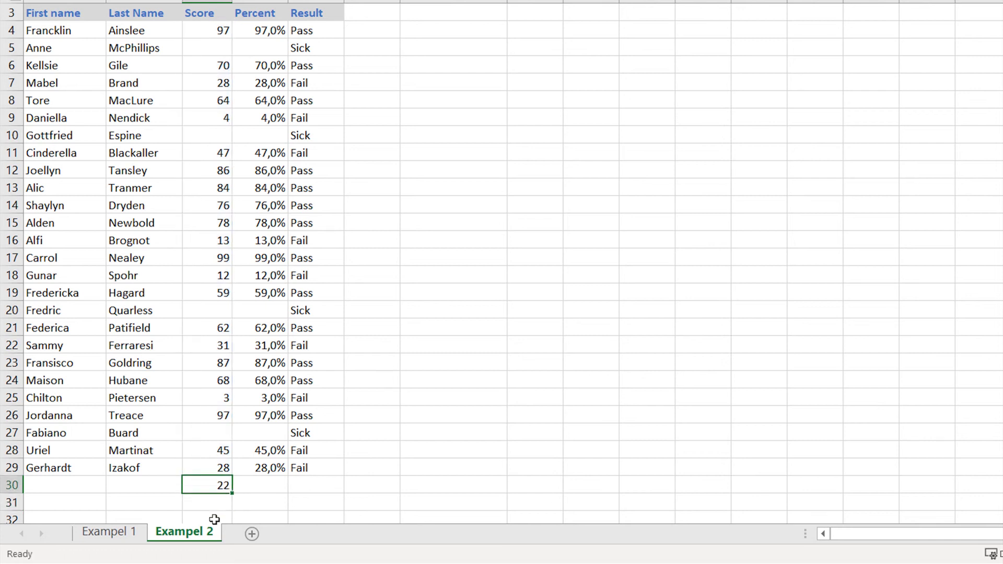
- Copy the COUNTA formula from C30 to D30 below the Percent column
key(ctrl+c)
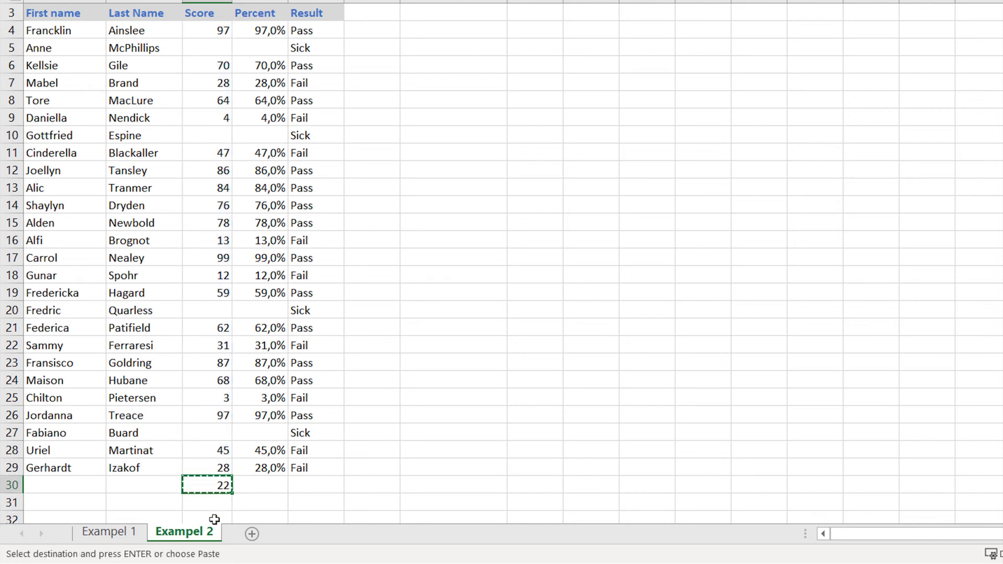
key(Right)
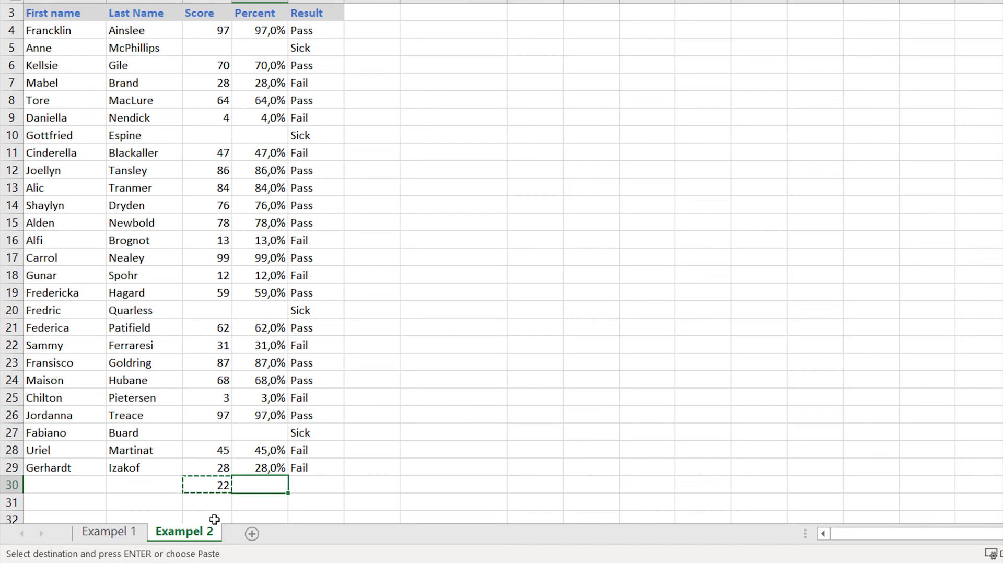
key(ctrl+v)
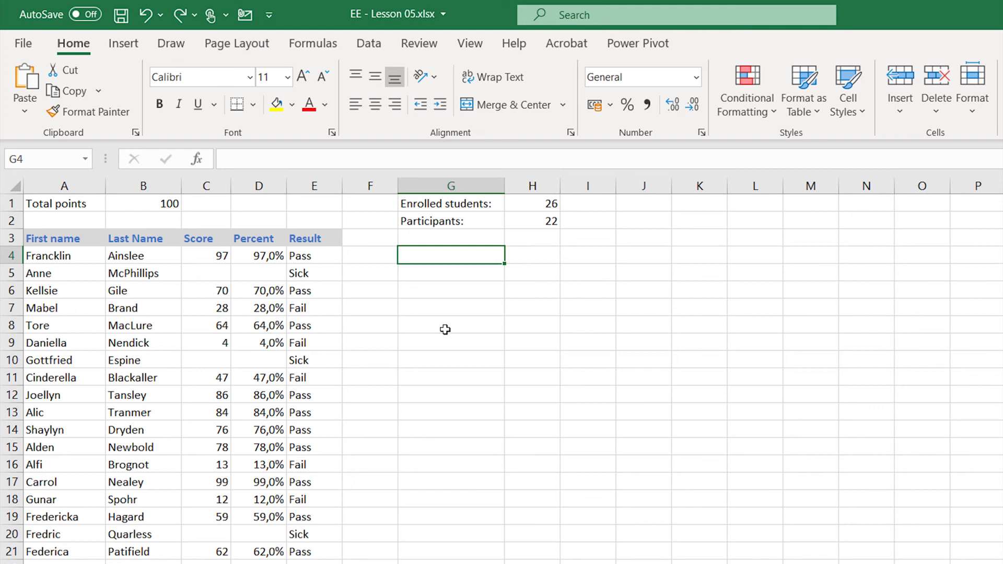
- Enter the labels "Pass", "Fail" and "Sick" in G4, G5 and G6
text(Pass)
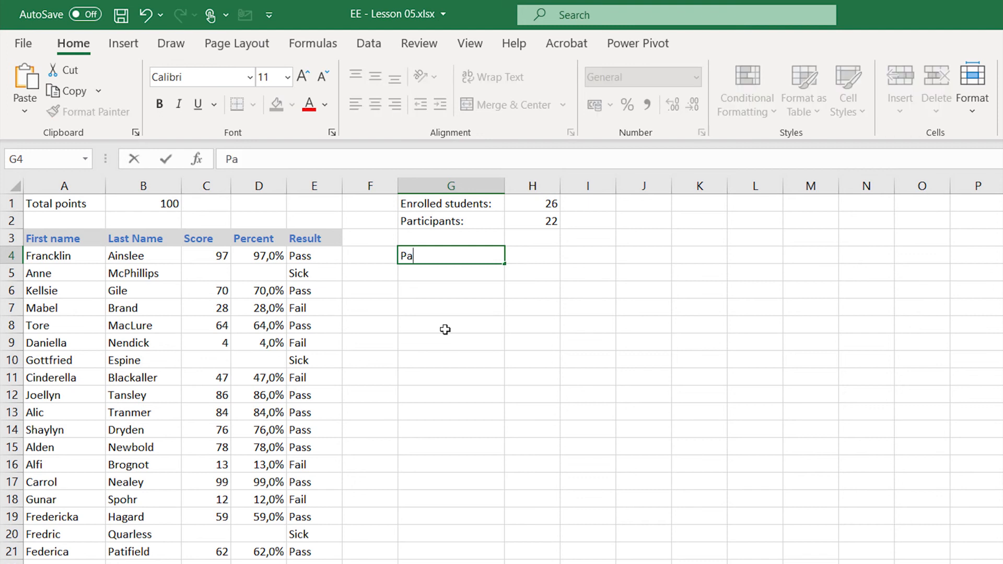
key(Return)
text(Fail)
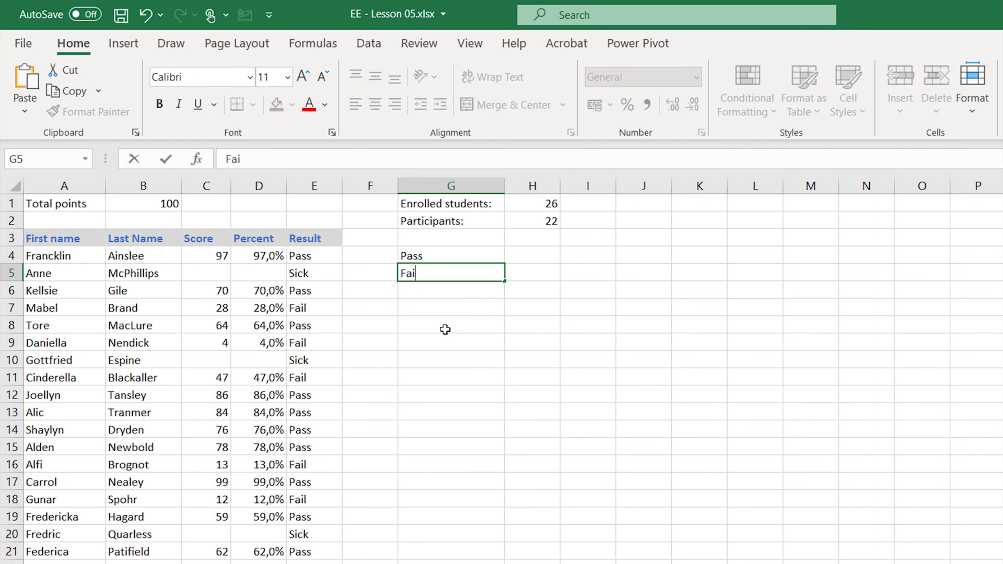
key(Return)
text(Sick)
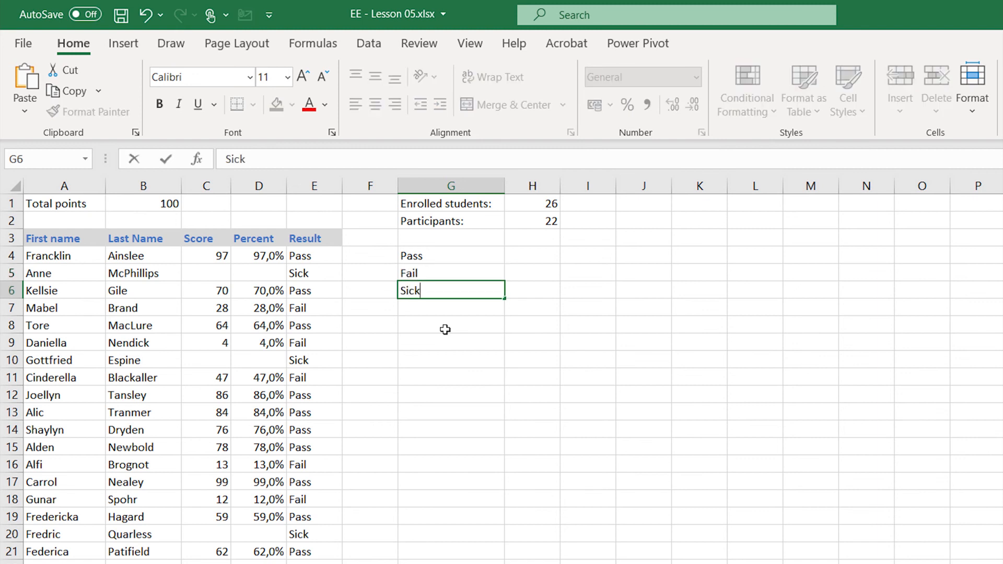
key(Return)
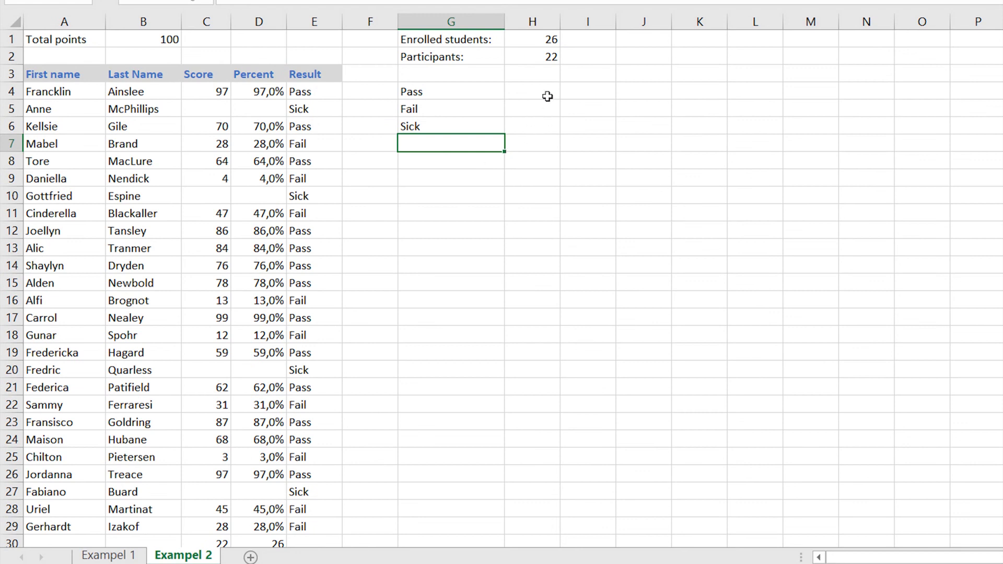
- Enter the formula =COUNTIF($E$4:$E$29;G4) in H4, with an absolute range, to count the Pass results
click(547, 96)
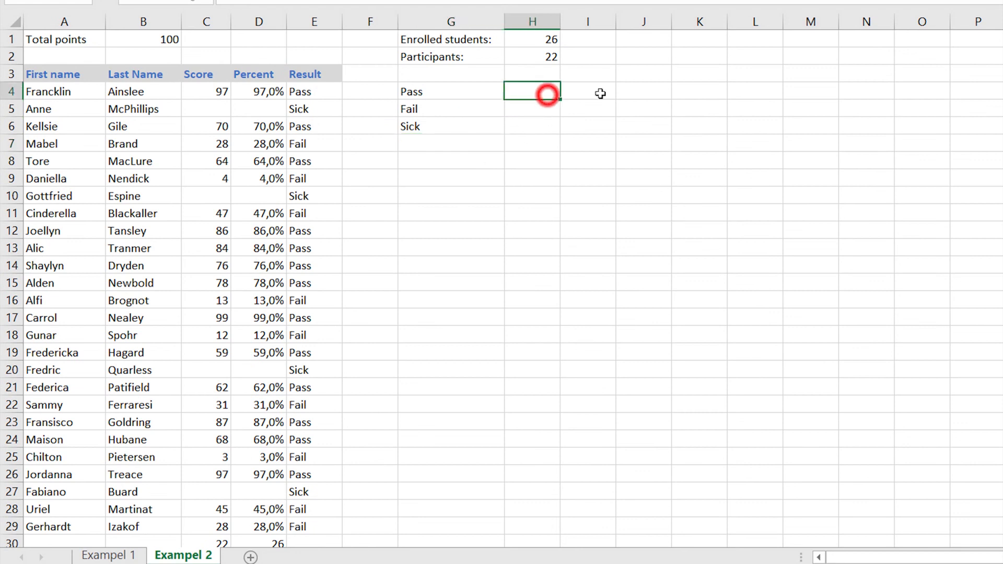
text(=cou)
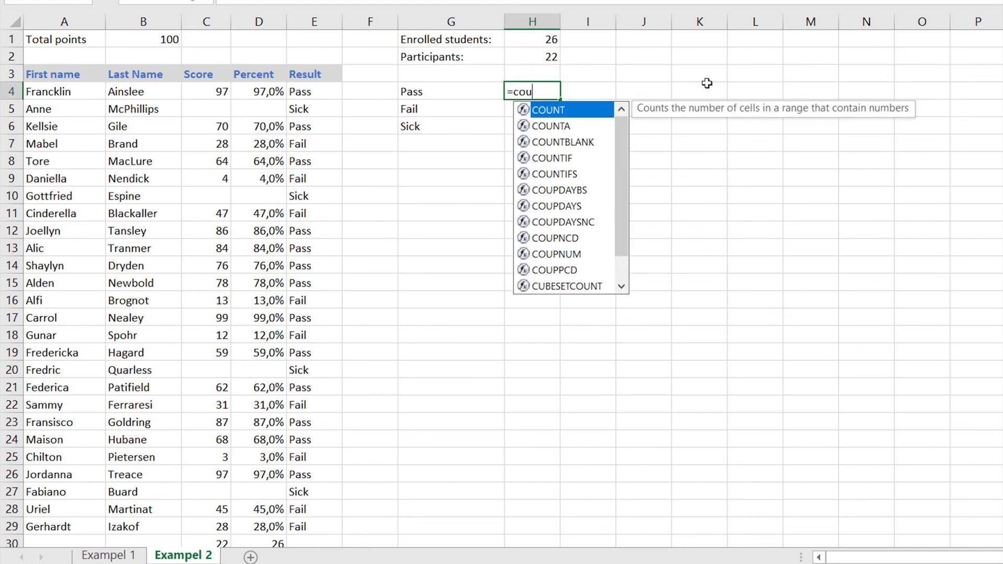
text(ntif()
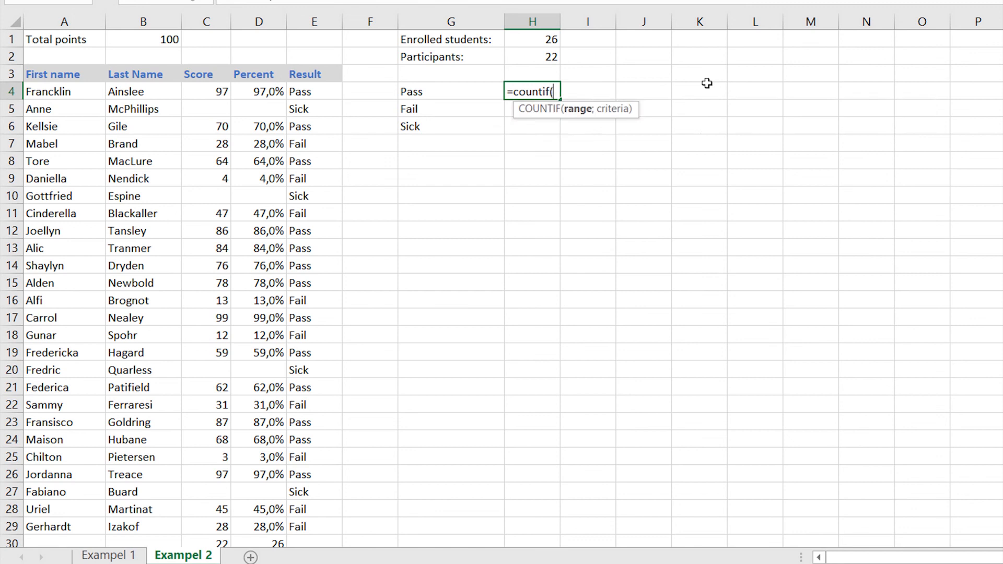
text(e4)
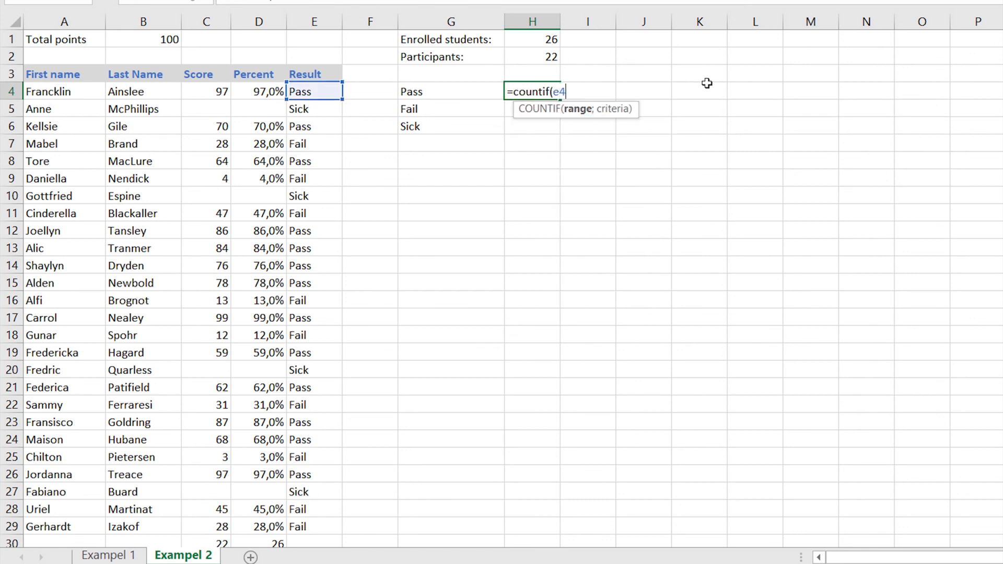
text(:e29)
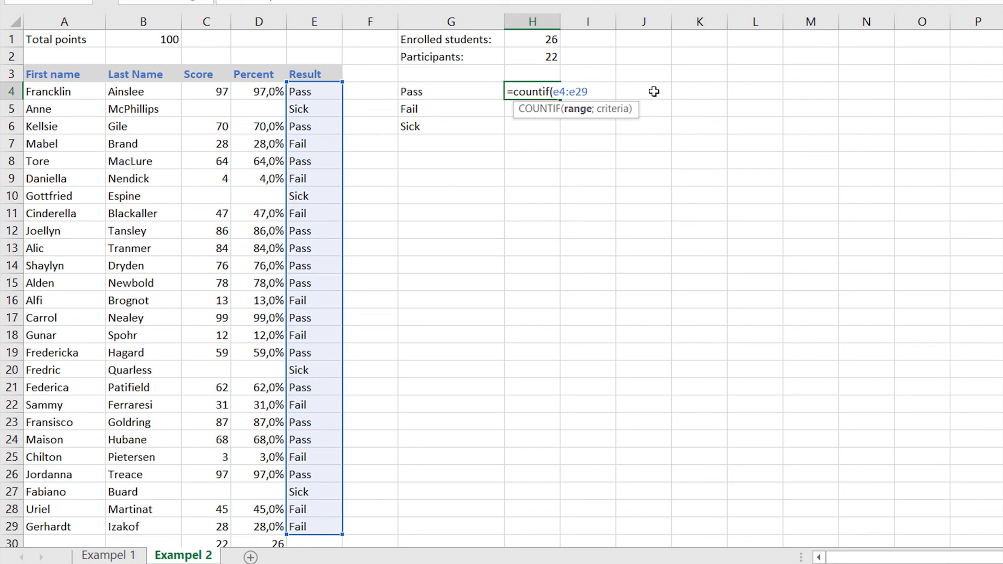
drag(554, 91, 588, 93)
key(F4)
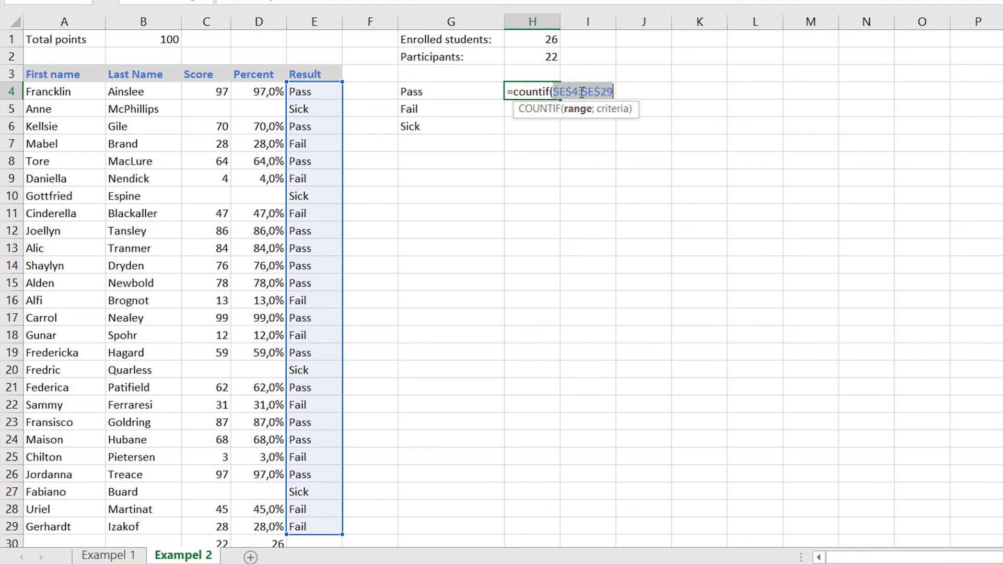
click(611, 91)
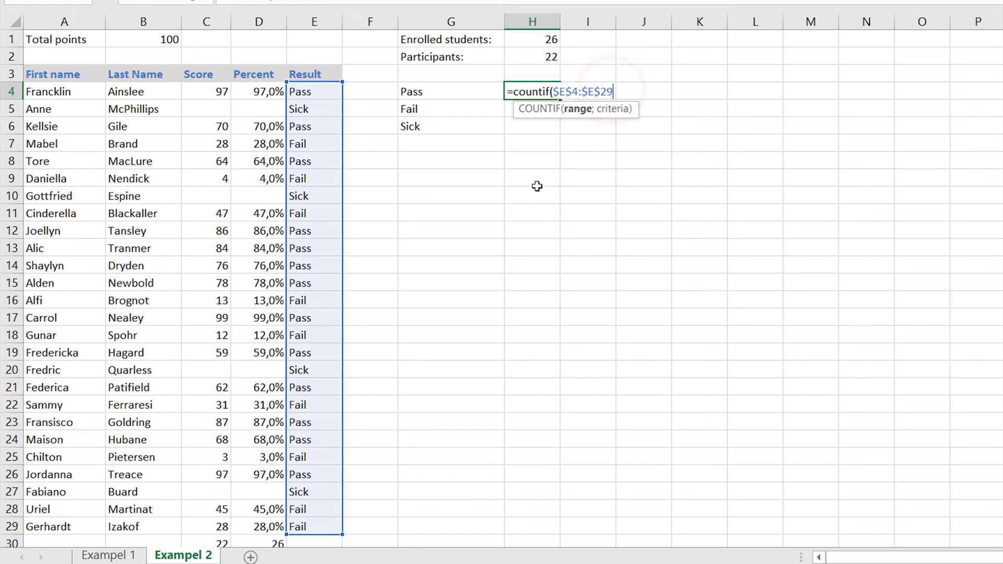
text(;)
click(441, 92)
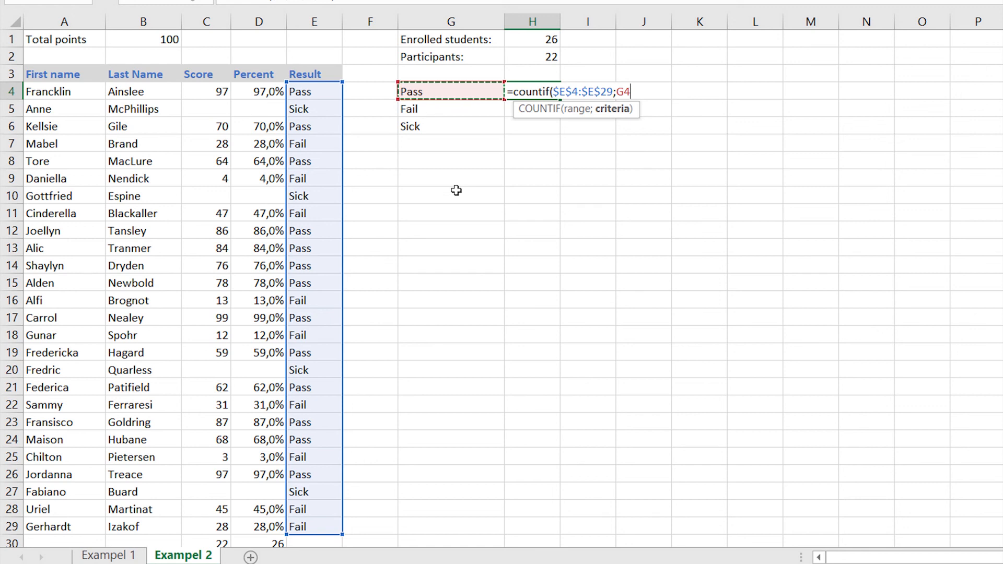
text())
key(Return)
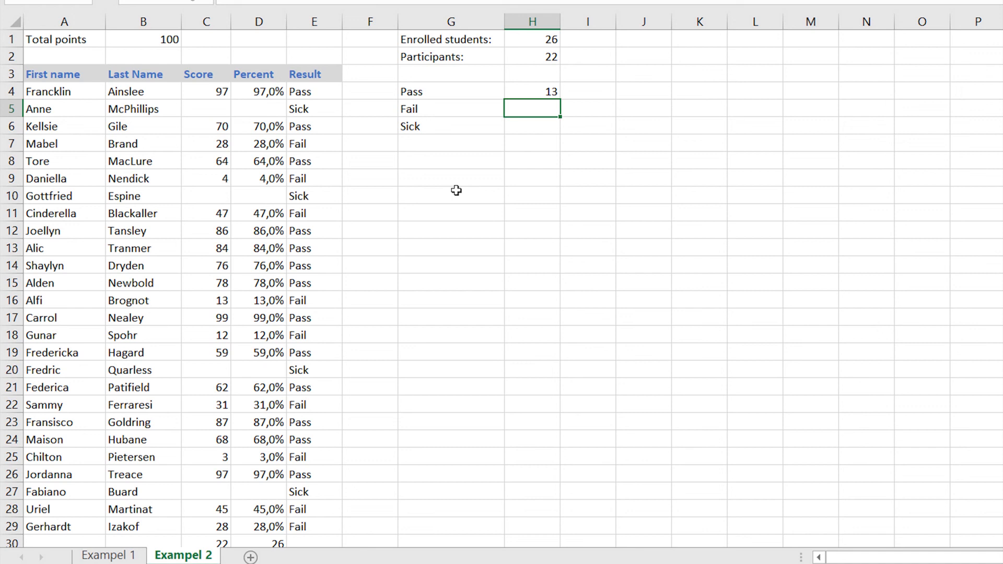
- Copy the COUNTIF formula from H4 to H5 and H6 to count the Fail and Sick results
key(Up)
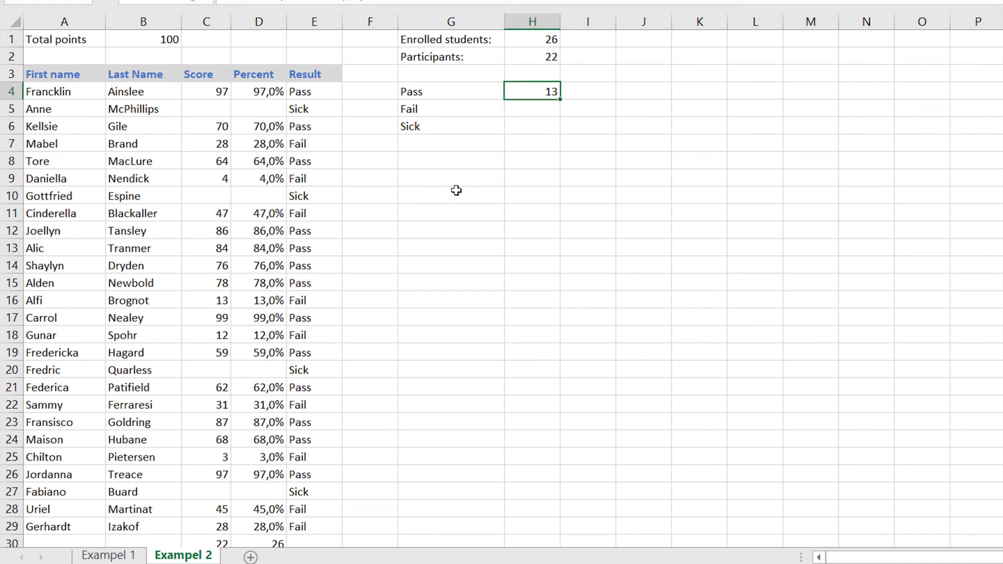
key(Down)
text(9)
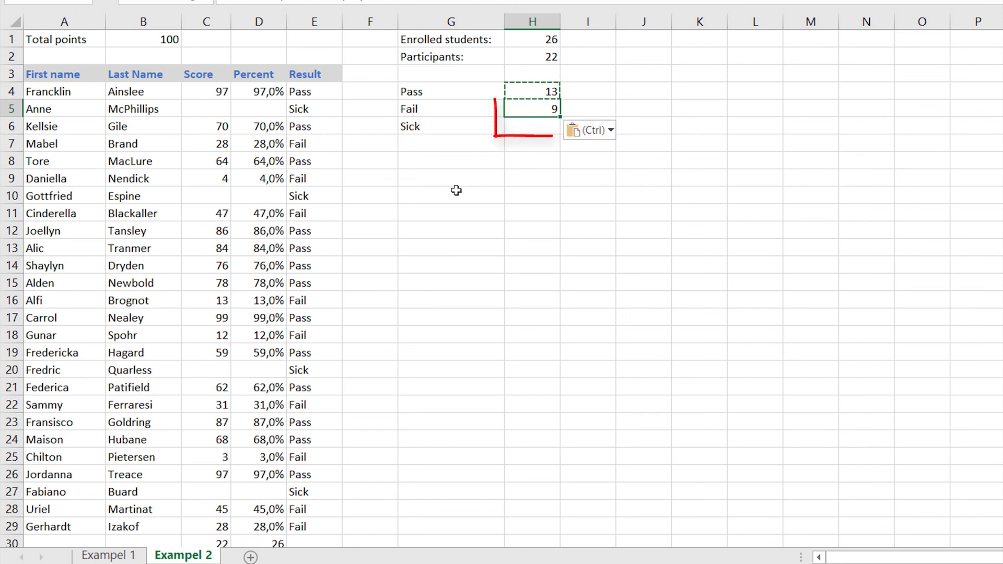
key(Down)
text(4)
key(Down)
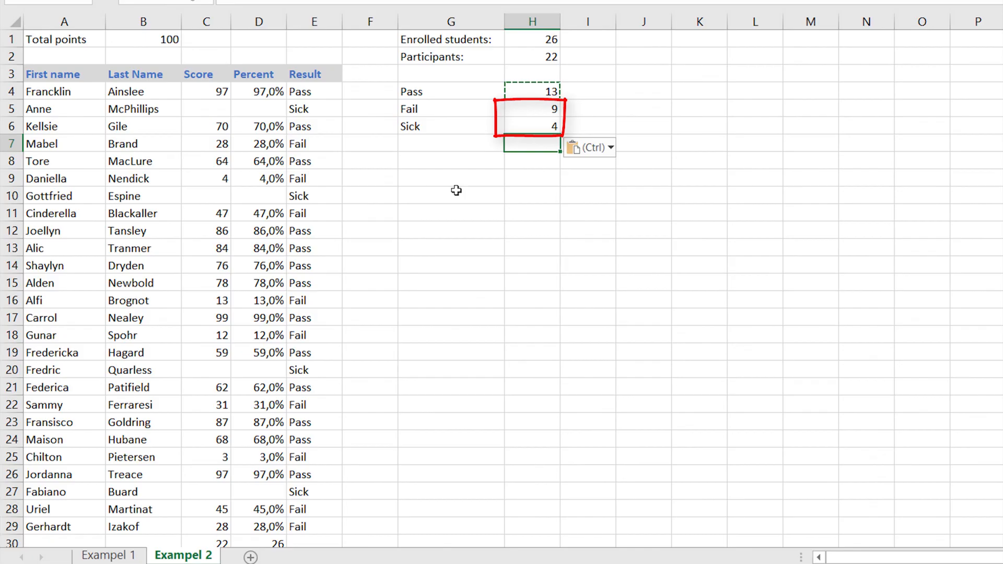